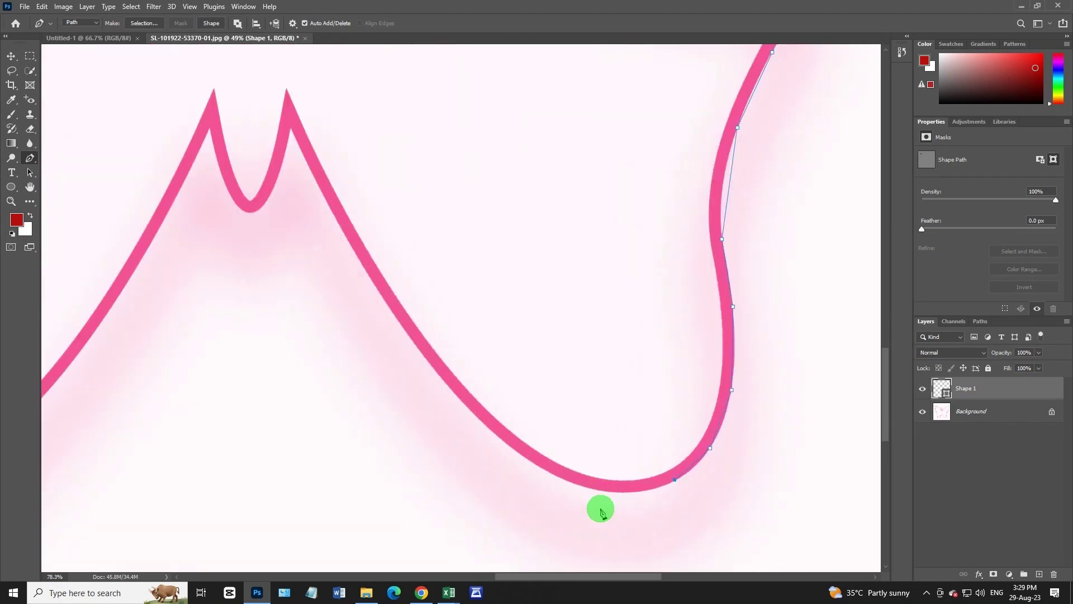
# Trace the path through the M-shaped center valley up to its left peak, using smooth anchors.
pyautogui.scroll(2, 599, 508)
# Add Pen anchors along the lower-right wing's bottom curve.
pyautogui.click(557, 470)
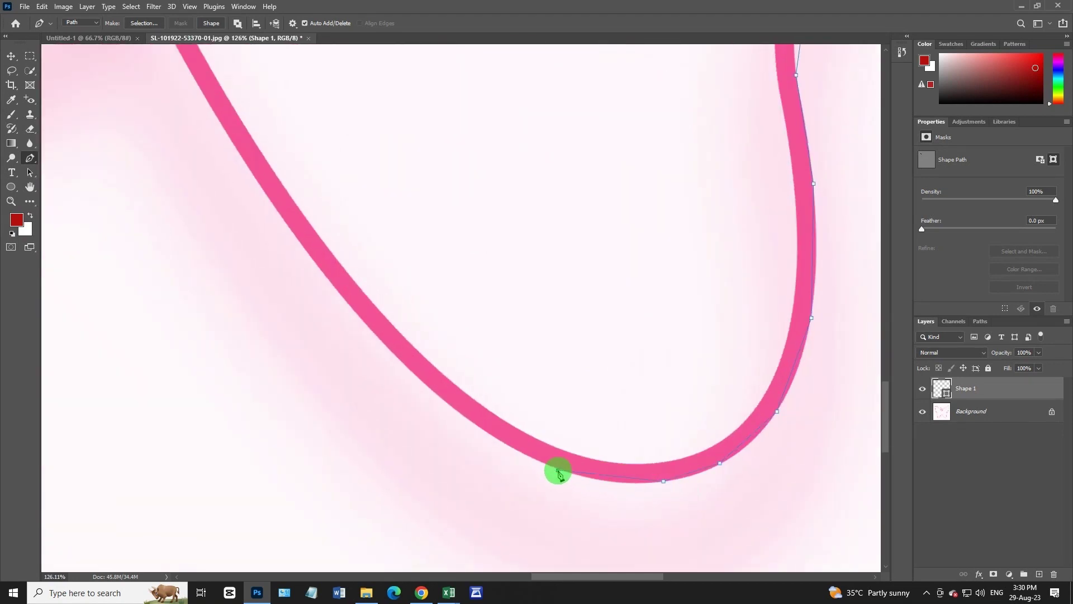
pyautogui.click(478, 427)
pyautogui.click(329, 280)
pyautogui.scroll(4, 252, 216)
pyautogui.scroll(1, 223, 207)
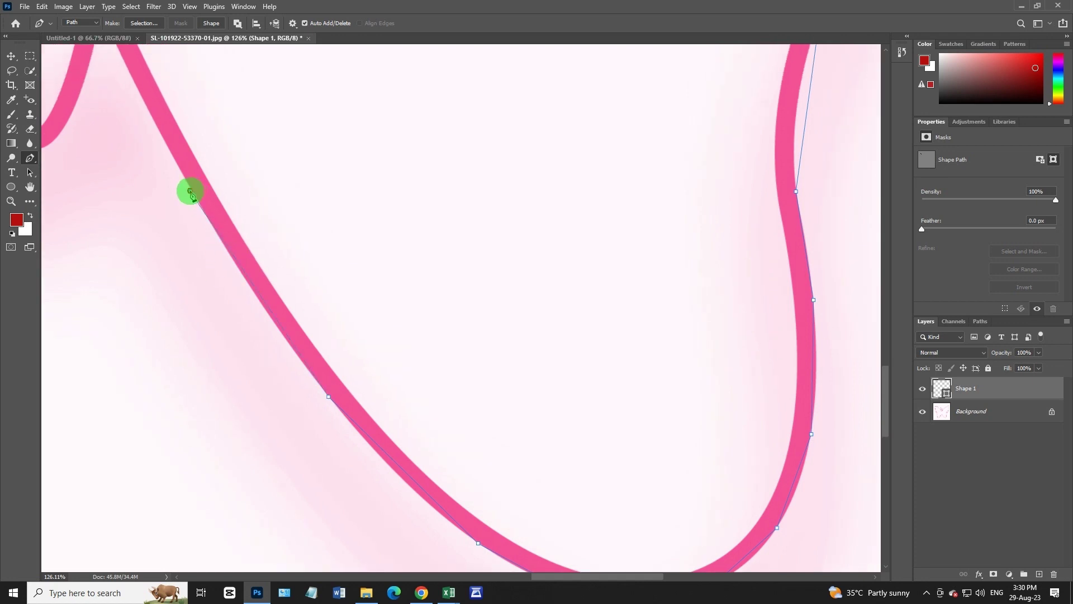
pyautogui.moveTo(136, 158); pyautogui.dragTo(388, 450)
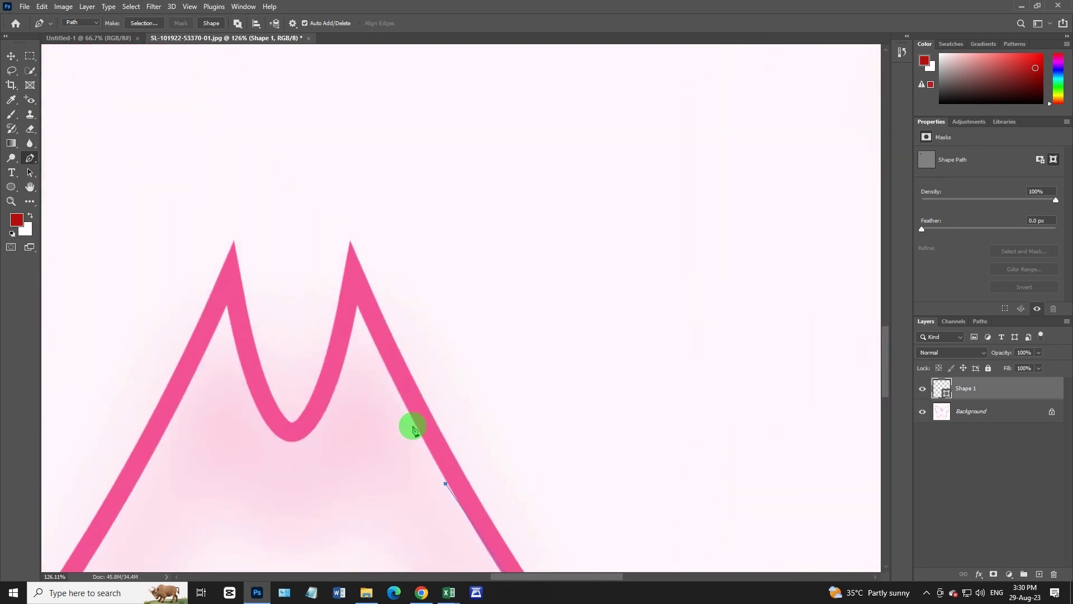
pyautogui.moveTo(358, 306)
pyautogui.mouseDown()
pyautogui.moveTo(332, 395)
pyautogui.moveTo(276, 395)
pyautogui.moveTo(262, 373)
pyautogui.moveTo(304, 399)
pyautogui.moveTo(269, 384)
pyautogui.mouseUp()
pyautogui.scroll(-2, 304, 484)
pyautogui.click(307, 394)
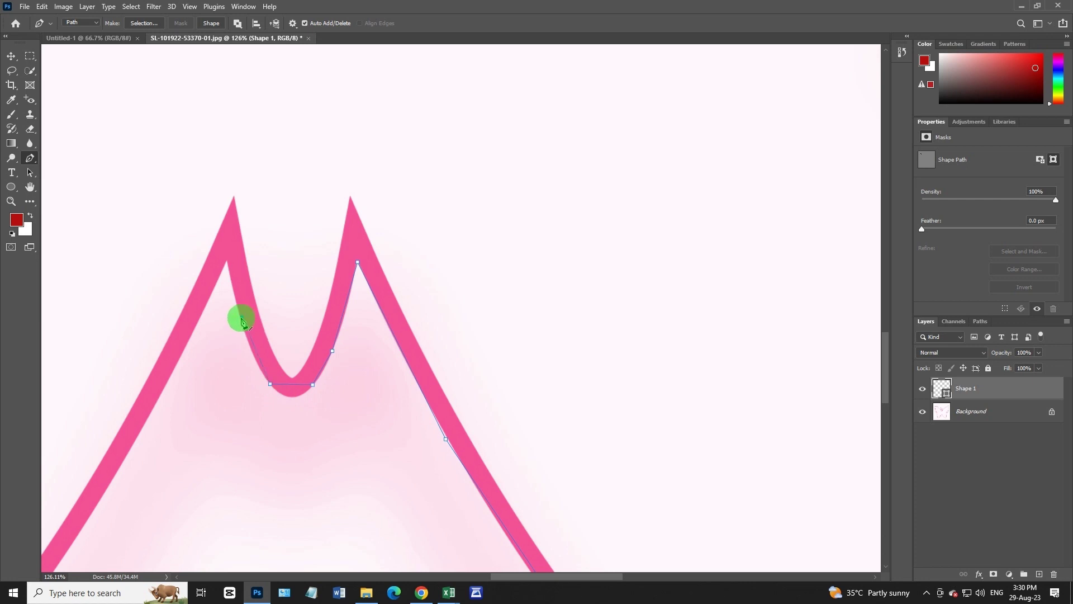
pyautogui.moveTo(245, 336)
pyautogui.mouseDown()
pyautogui.moveTo(295, 400)
pyautogui.moveTo(275, 385)
pyautogui.mouseUp()
pyautogui.moveTo(274, 388); pyautogui.dragTo(246, 333)
pyautogui.click(245, 332)
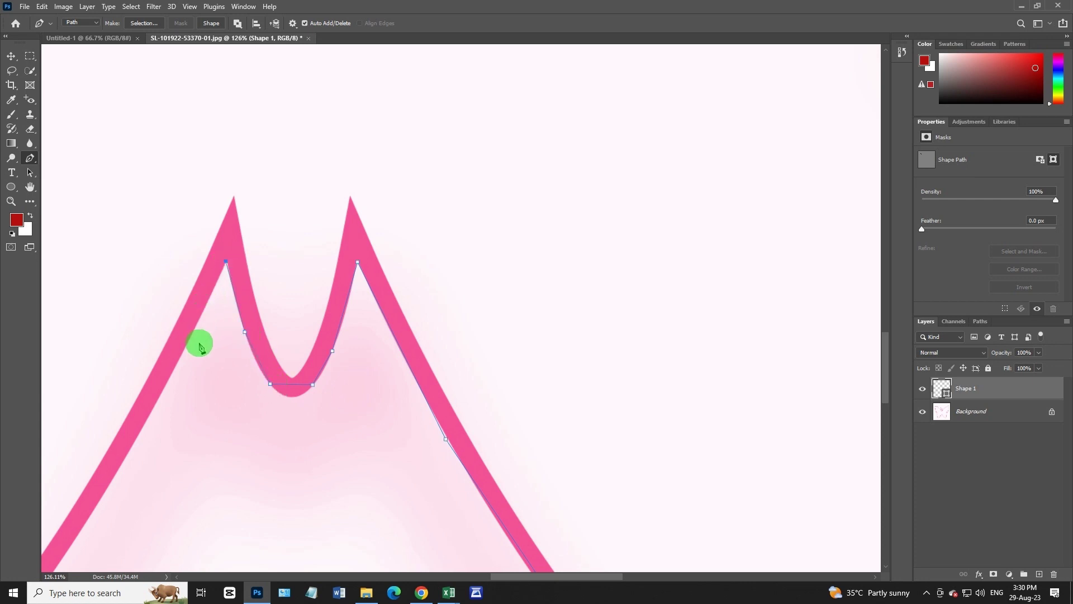
pyautogui.click(184, 352)
# Continue anchors down the left stroke, around its lower bend and partway up the lower-left wing.
pyautogui.scroll(-3, 182, 354)
pyautogui.moveTo(176, 352); pyautogui.dragTo(388, 209)
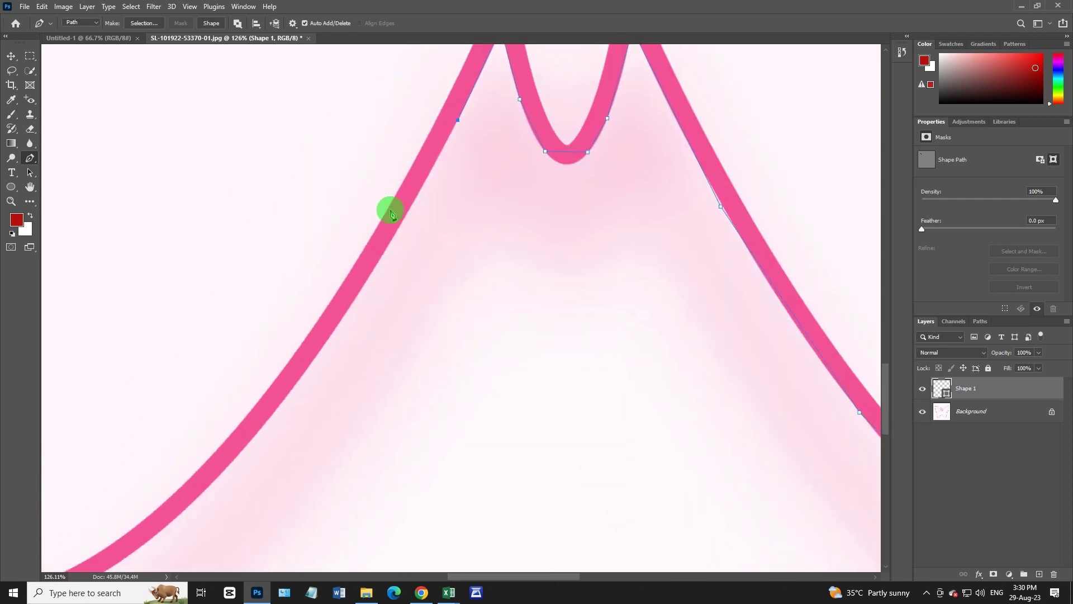
pyautogui.moveTo(288, 412); pyautogui.dragTo(523, 206)
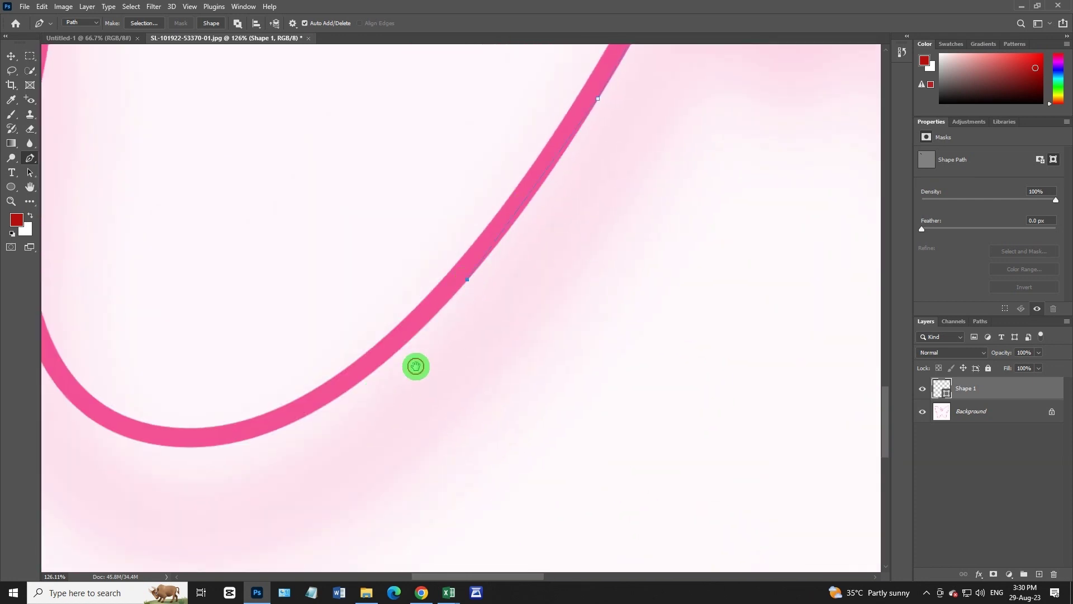
pyautogui.moveTo(414, 366); pyautogui.dragTo(571, 232)
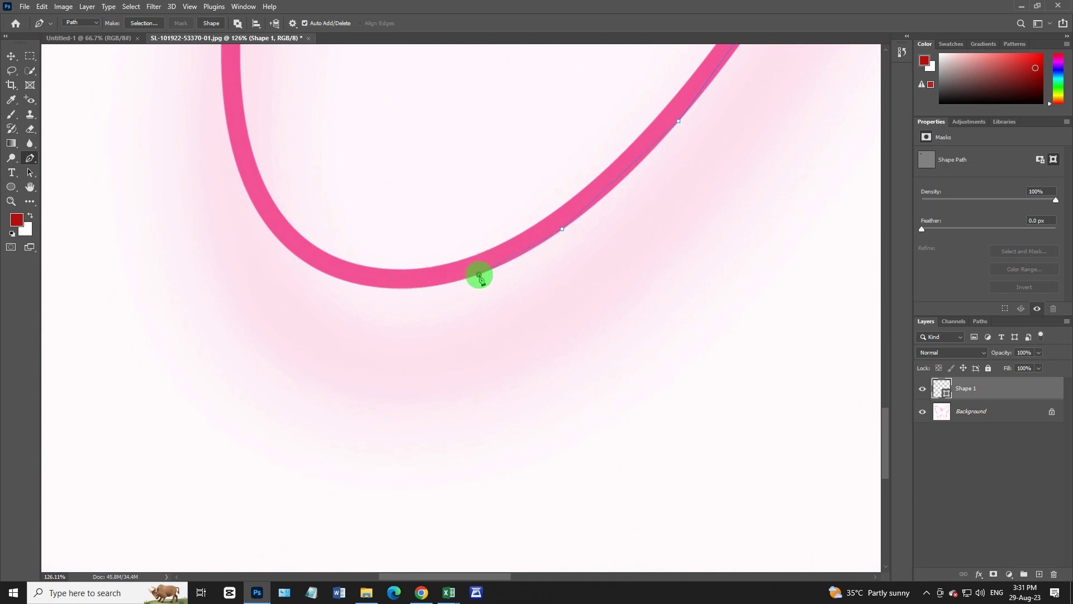
pyautogui.moveTo(479, 276)
pyautogui.mouseDown()
pyautogui.moveTo(632, 411)
pyautogui.moveTo(648, 412)
pyautogui.mouseUp()
pyautogui.click(706, 404)
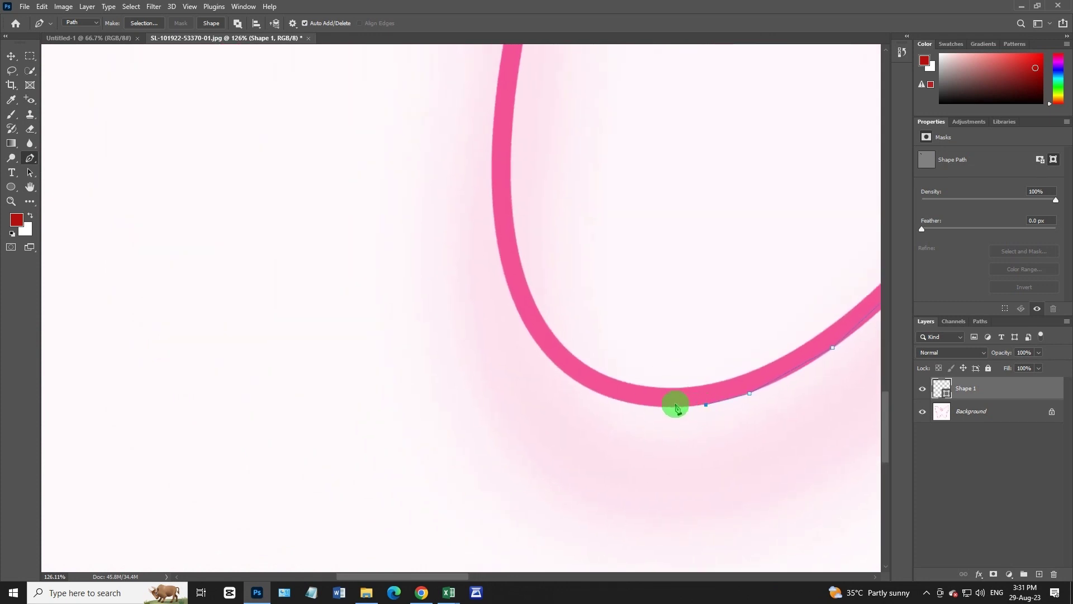
pyautogui.click(627, 401)
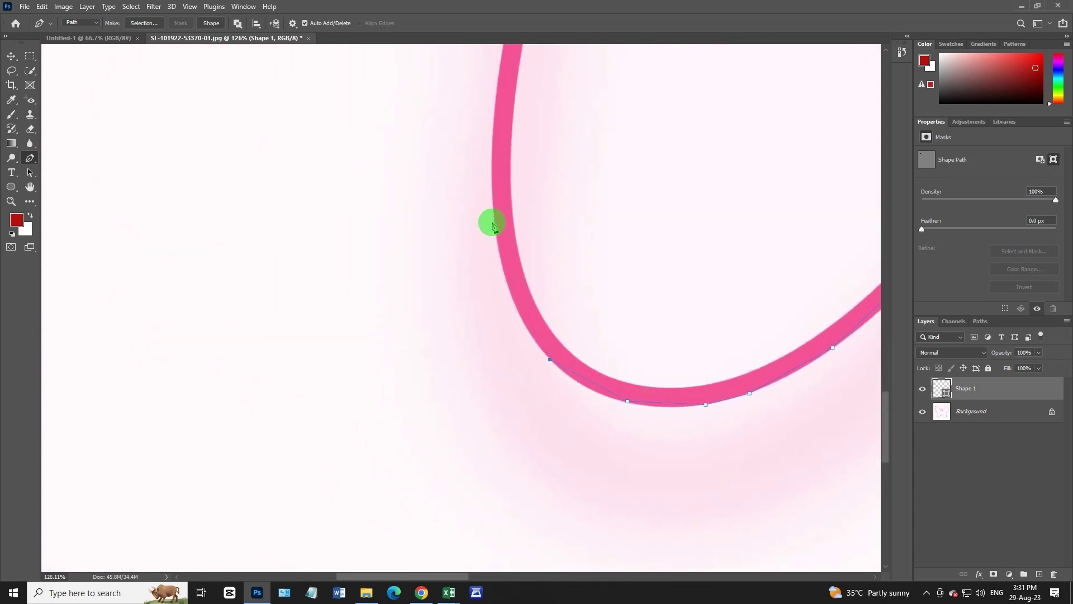
pyautogui.moveTo(492, 56); pyautogui.dragTo(423, 385)
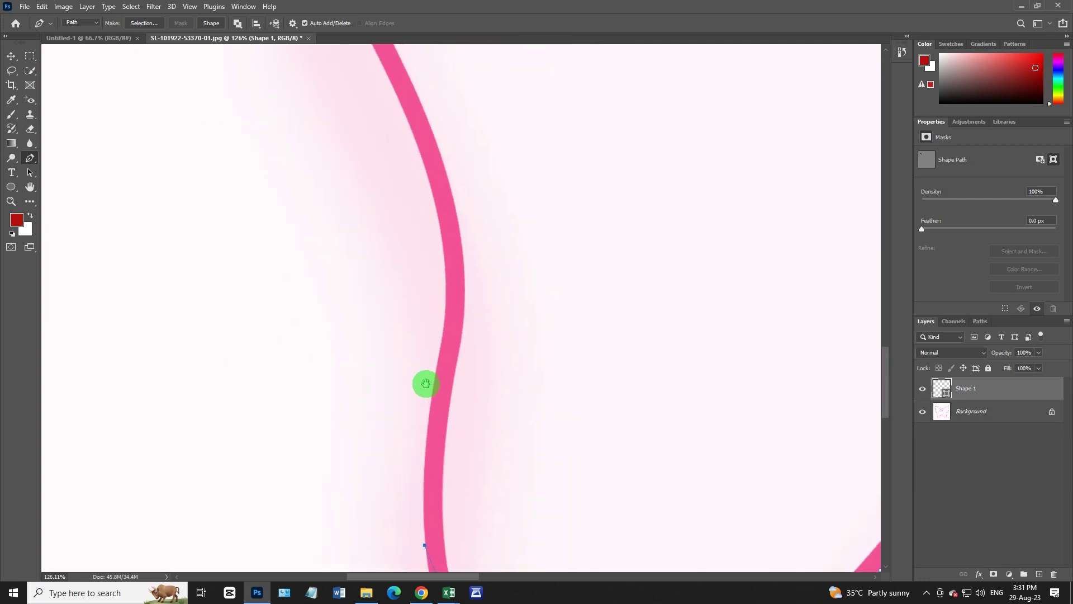
pyautogui.click(438, 353)
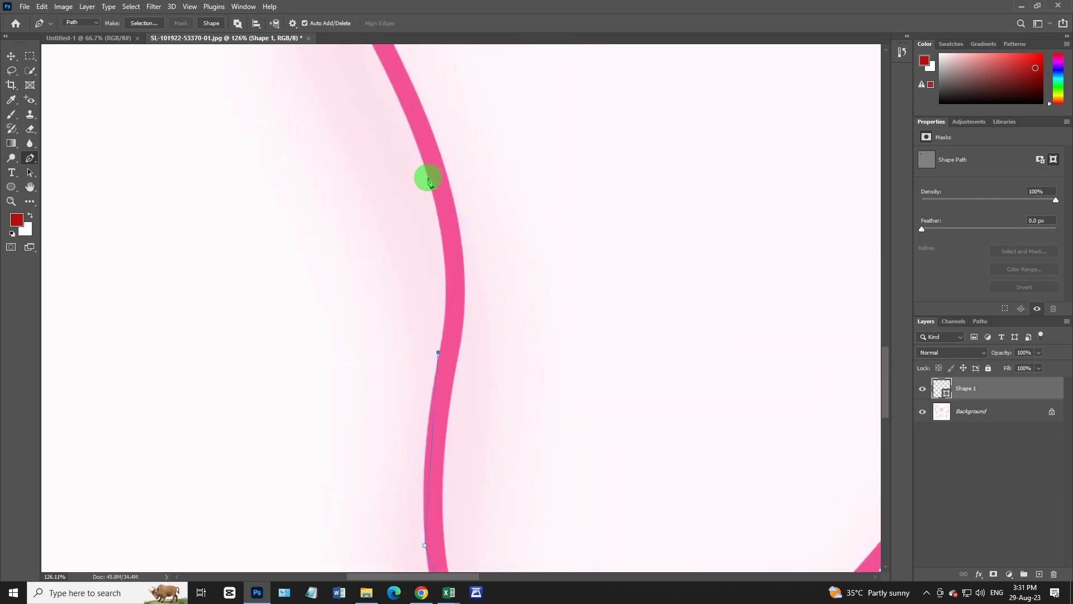
pyautogui.moveTo(408, 110); pyautogui.dragTo(467, 311)
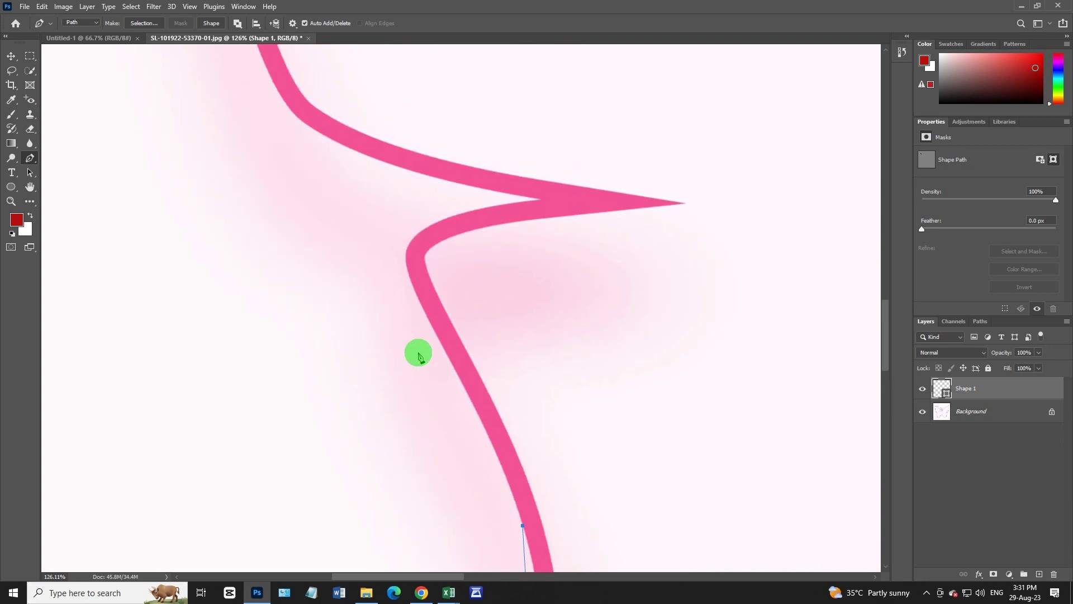
# Place anchors up the curve around the left wing's notch to its pointed tip.
pyautogui.click(434, 333)
pyautogui.click(410, 279)
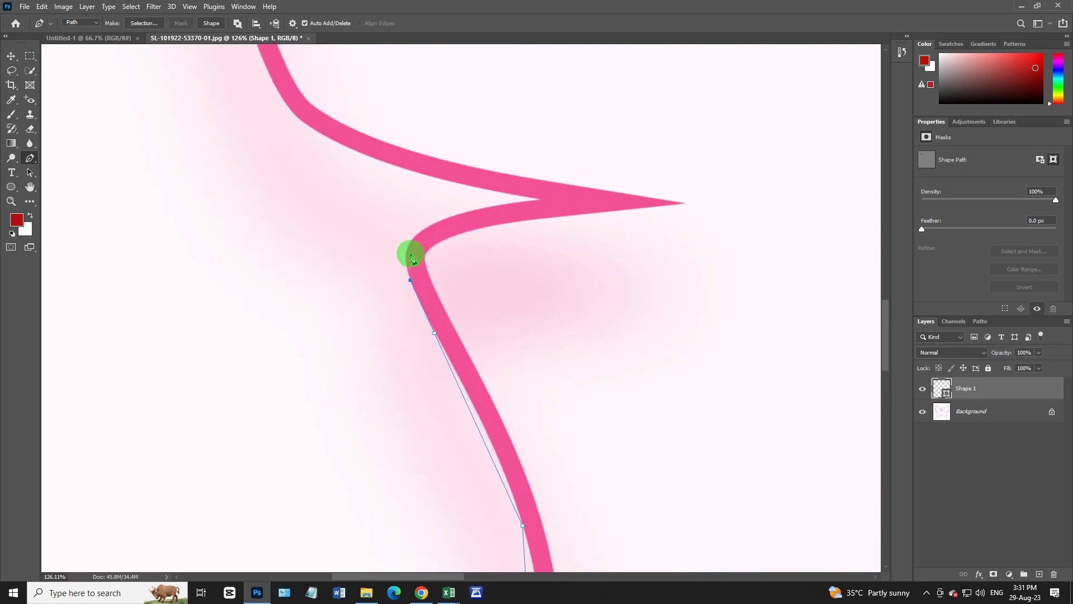
pyautogui.click(410, 239)
pyautogui.click(439, 218)
pyautogui.click(542, 203)
pyautogui.click(540, 200)
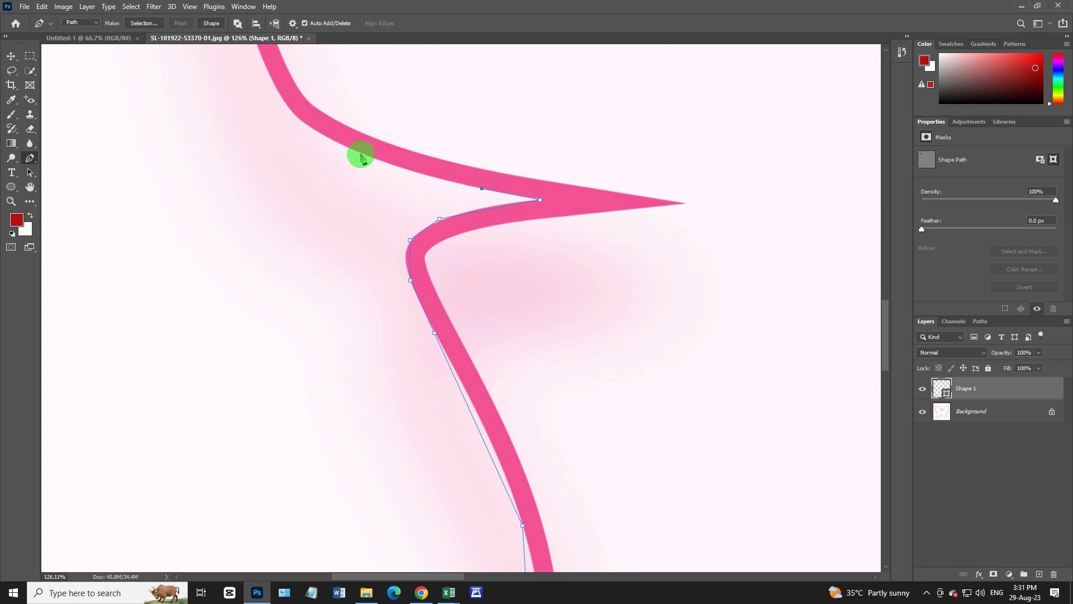
# Extend the path up the stroke above the notch toward its top.
pyautogui.moveTo(307, 134); pyautogui.dragTo(611, 462)
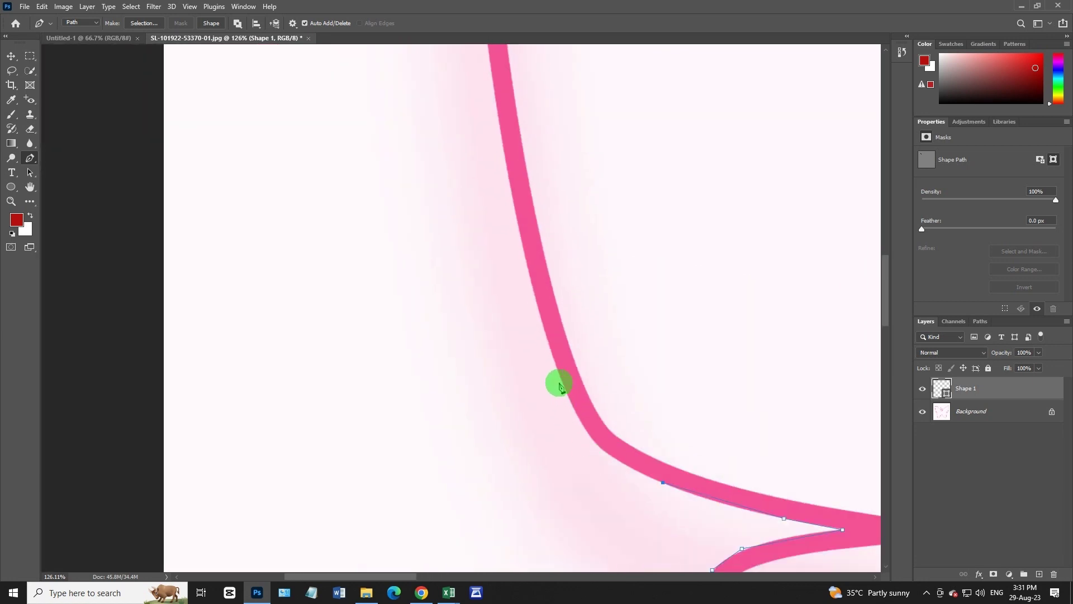
pyautogui.click(622, 463)
pyautogui.click(580, 420)
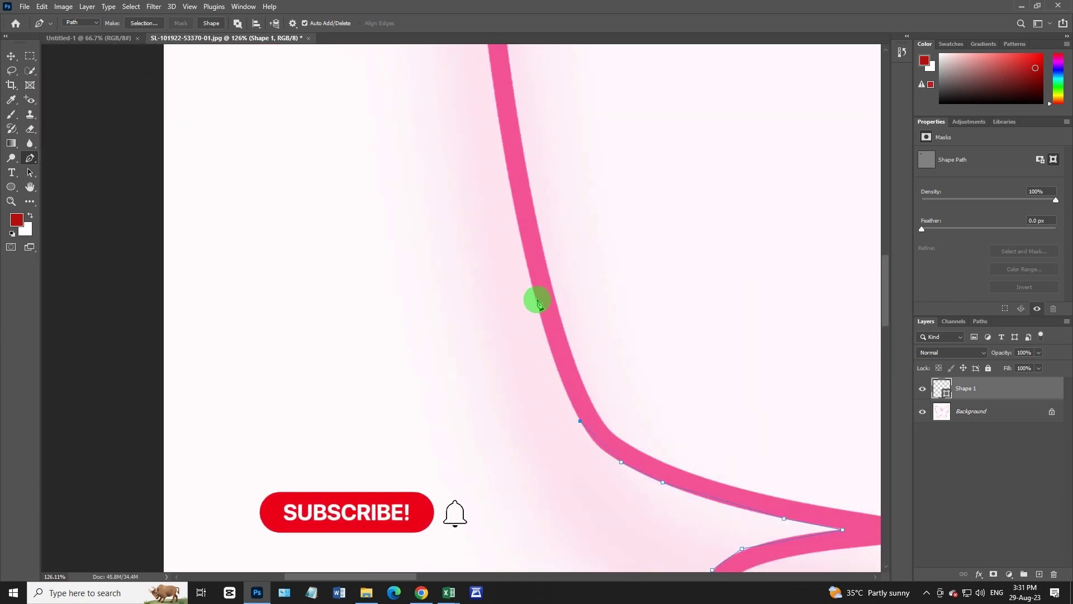
pyautogui.click(533, 290)
pyautogui.click(500, 133)
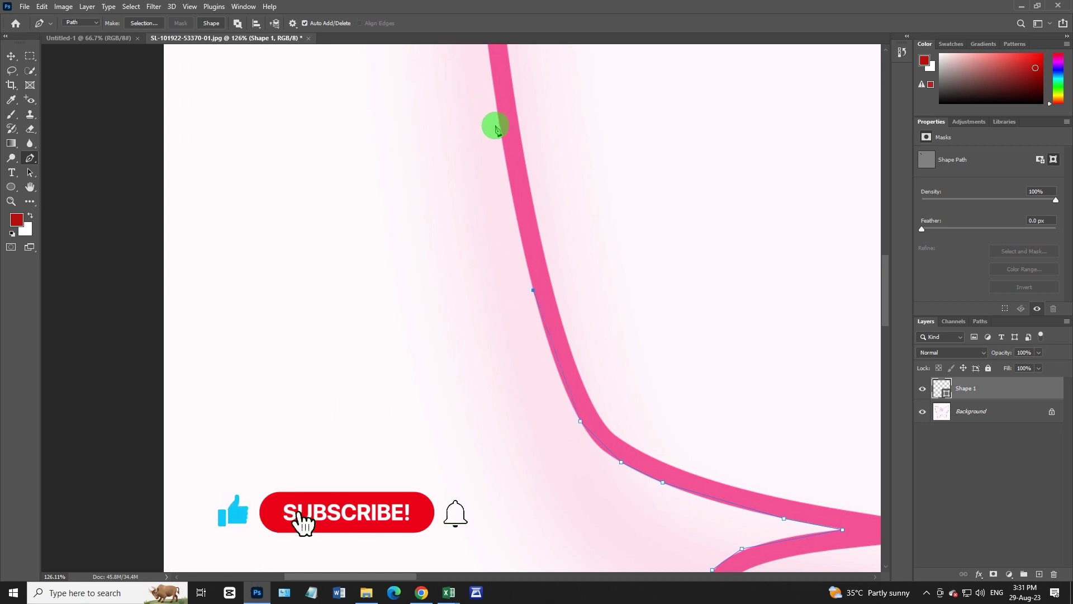
pyautogui.scroll(5, 553, 340)
pyautogui.scroll(3, 462, 239)
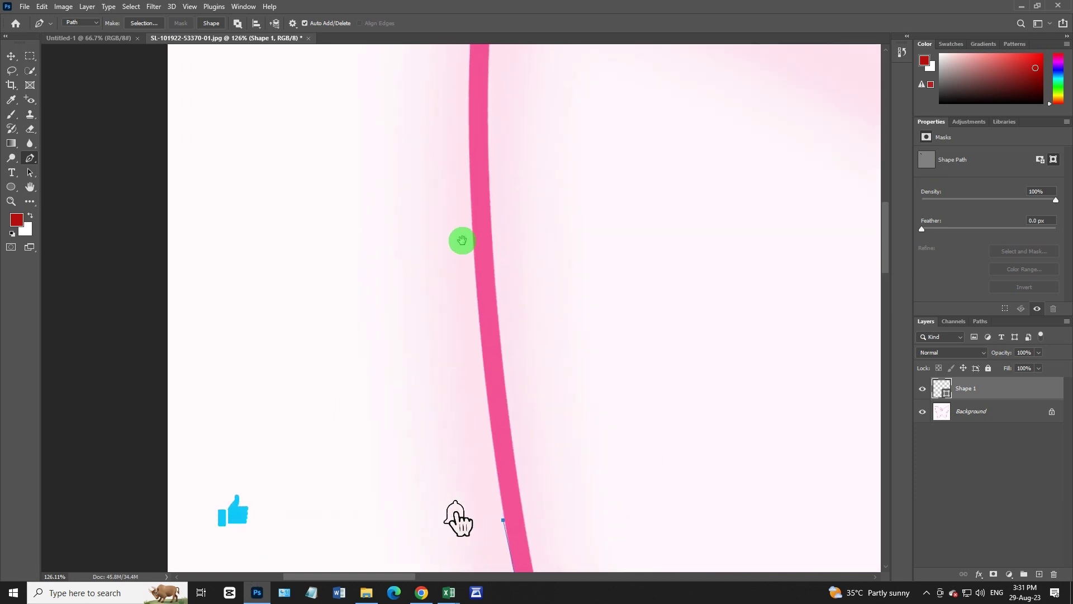
pyautogui.click(469, 101)
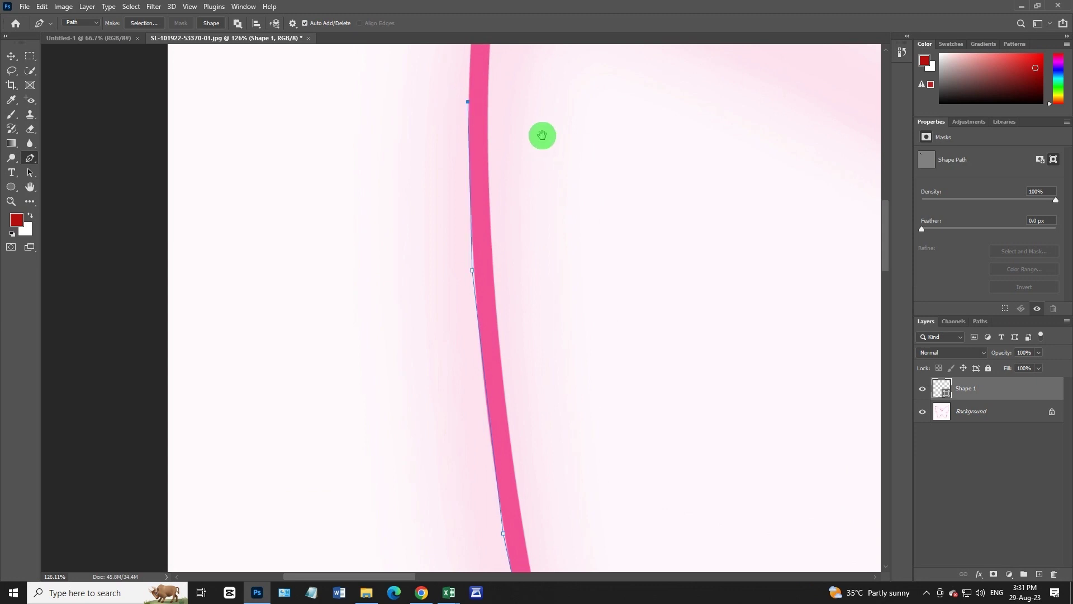
# Anchor around the upper-left wing's top corner, undoing misplaced points, then zoom out.
pyautogui.moveTo(524, 108); pyautogui.dragTo(518, 486)
pyautogui.click(474, 332)
pyautogui.click(498, 256)
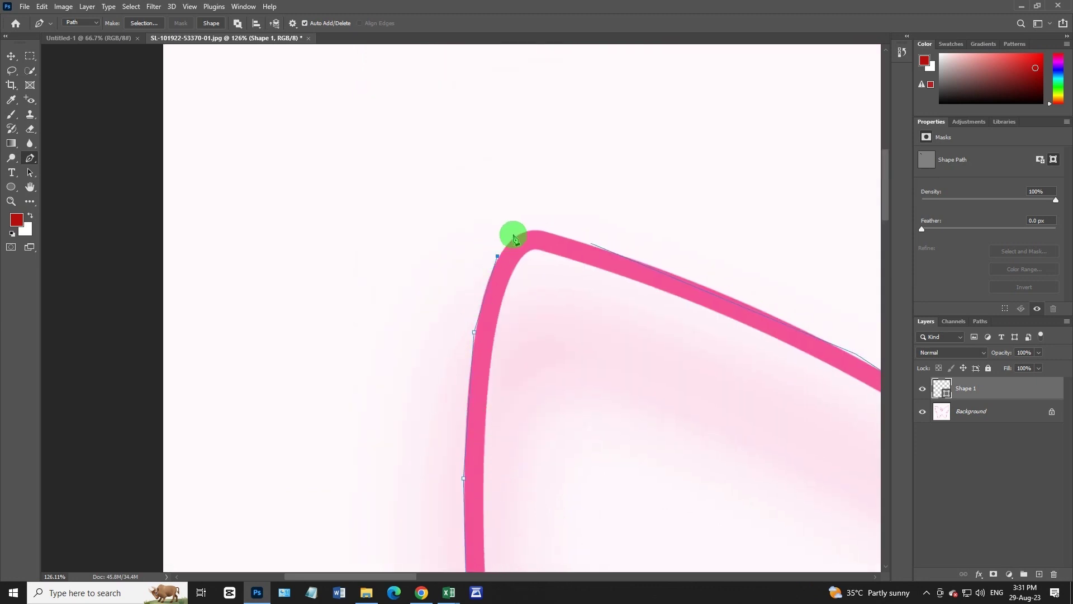
pyautogui.click(514, 234)
pyautogui.click(498, 261)
pyautogui.click(474, 334)
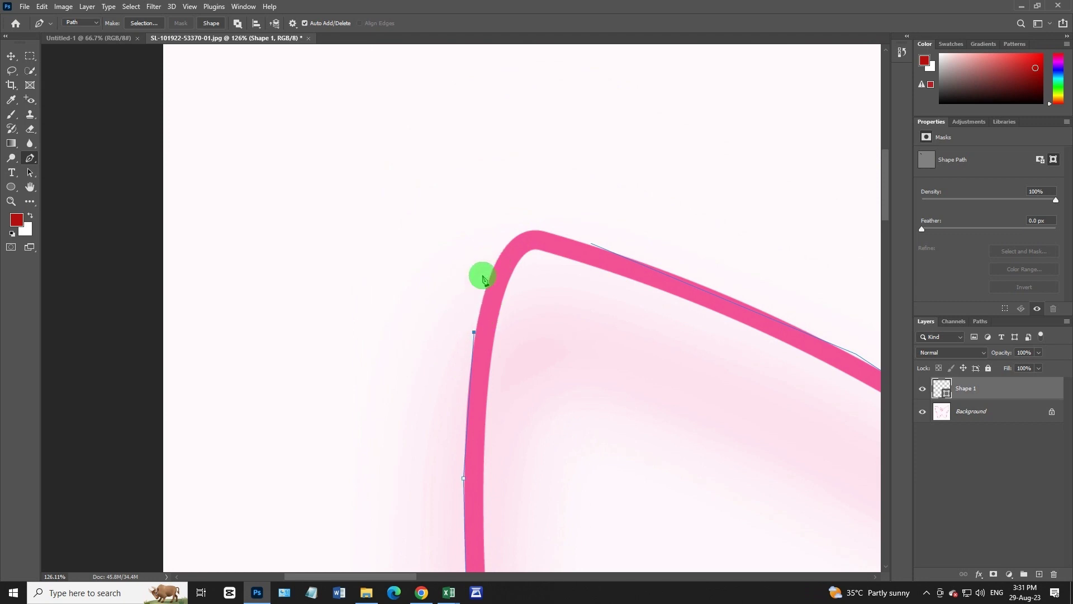
pyautogui.click(504, 244)
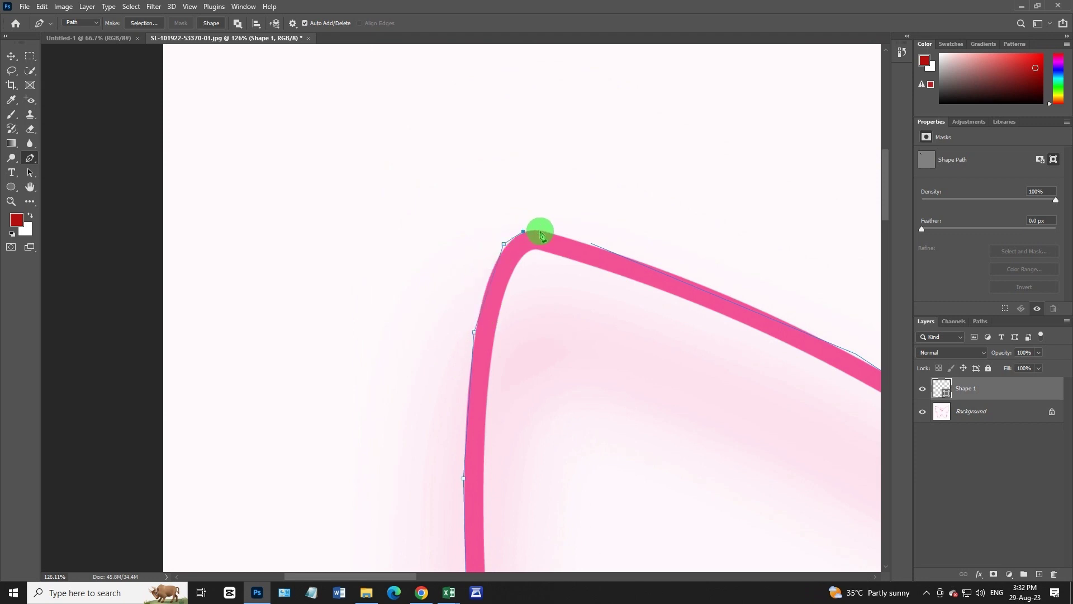
pyautogui.click(593, 243)
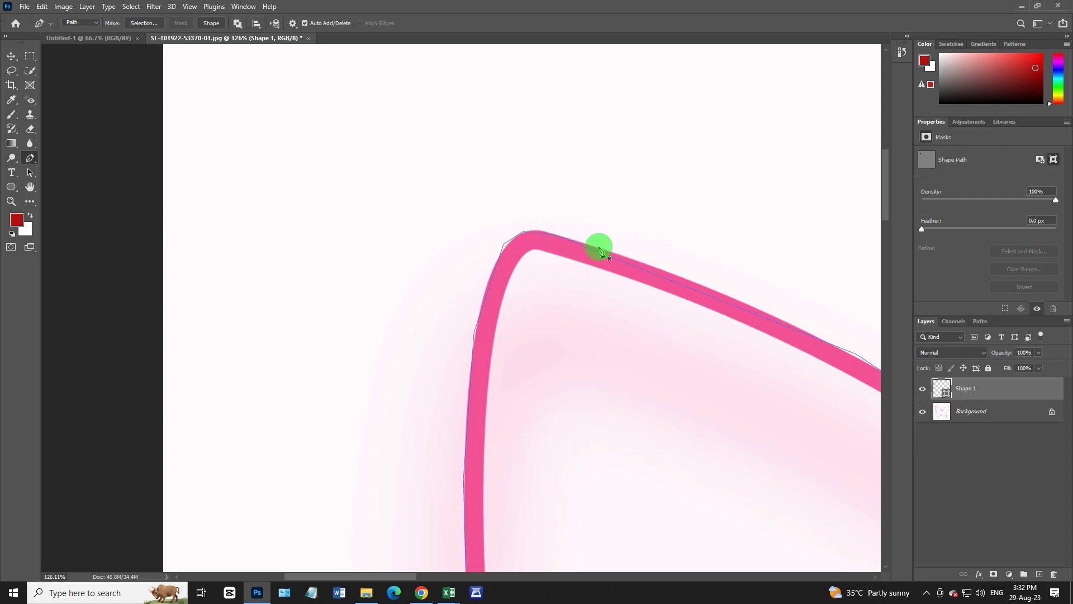
pyautogui.click(594, 244)
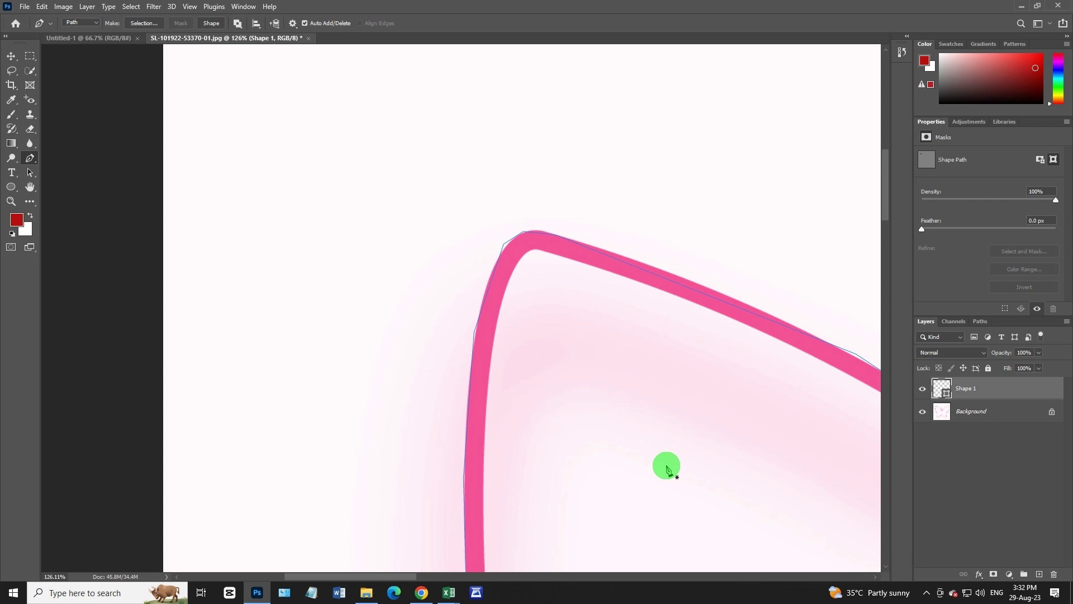
pyautogui.scroll(-3, 568, 364)
pyautogui.scroll(-3, 720, 444)
# Pan to view the whole butterfly, then zoom to 201% on the right wing's outer edge.
pyautogui.scroll(-1, 743, 475)
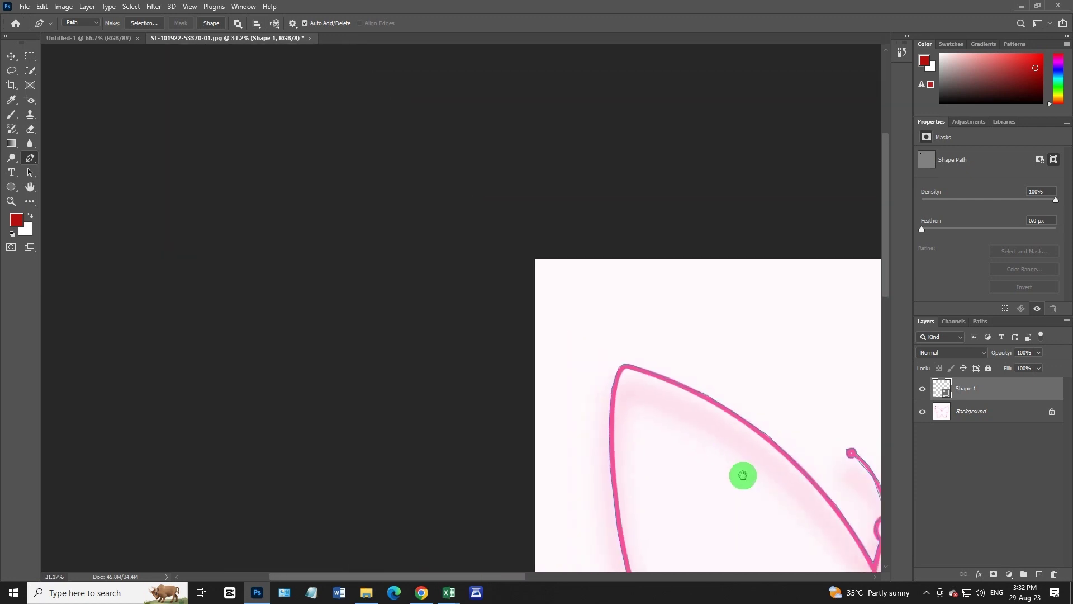
pyautogui.moveTo(743, 475); pyautogui.dragTo(373, 170)
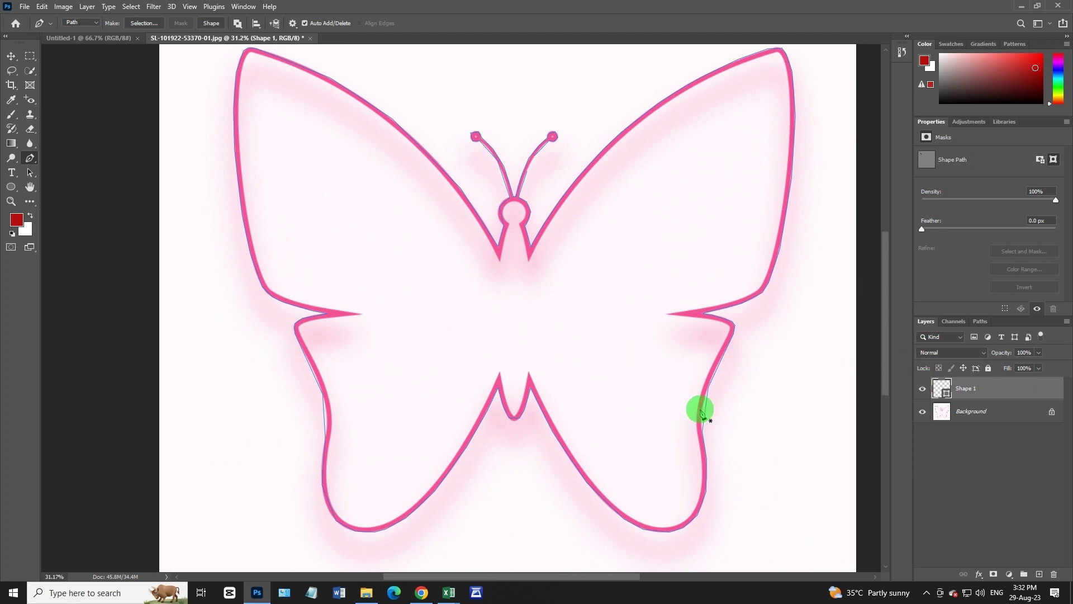
pyautogui.scroll(4, 700, 412)
pyautogui.scroll(5, 699, 412)
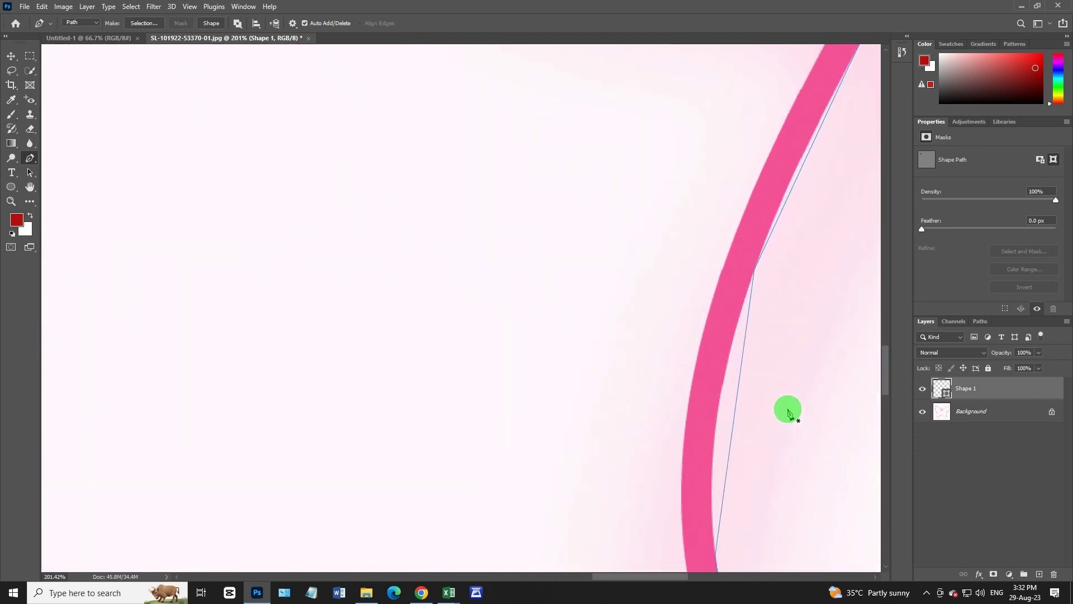
pyautogui.moveTo(690, 575); pyautogui.dragTo(622, 196)
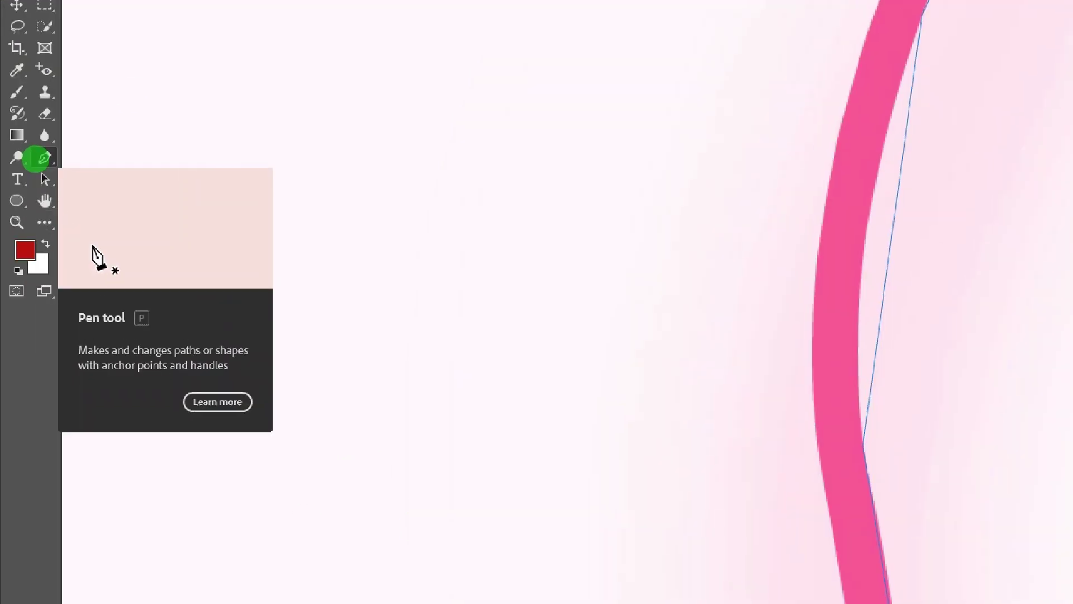
# With the Curvature Pen, bend the straight upper segment onto the pink stroke's right edge.
pyautogui.moveTo(33, 158); pyautogui.dragTo(77, 182)
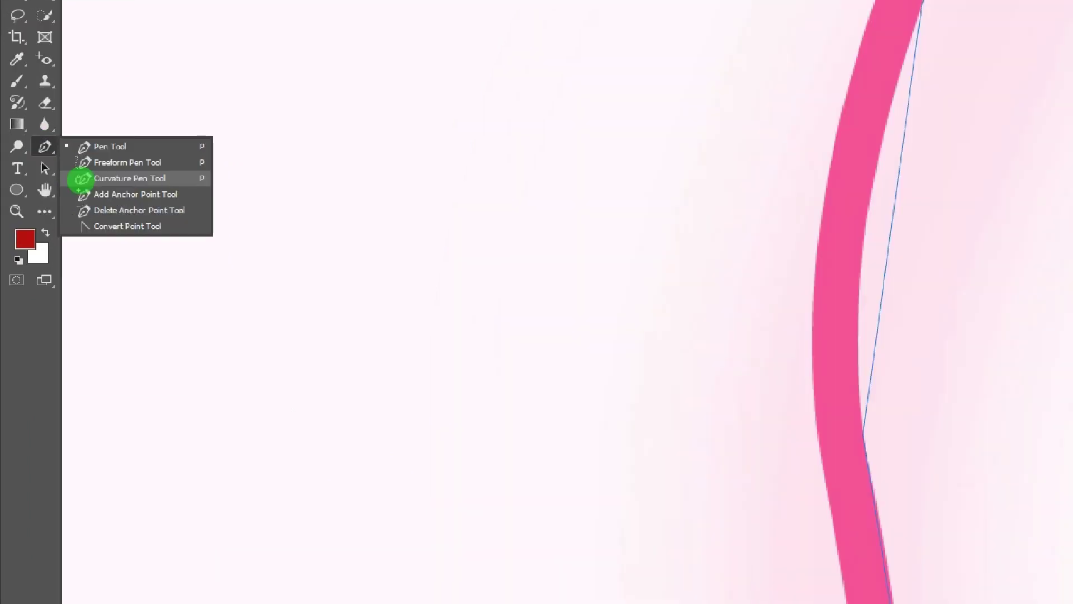
pyautogui.click(81, 180)
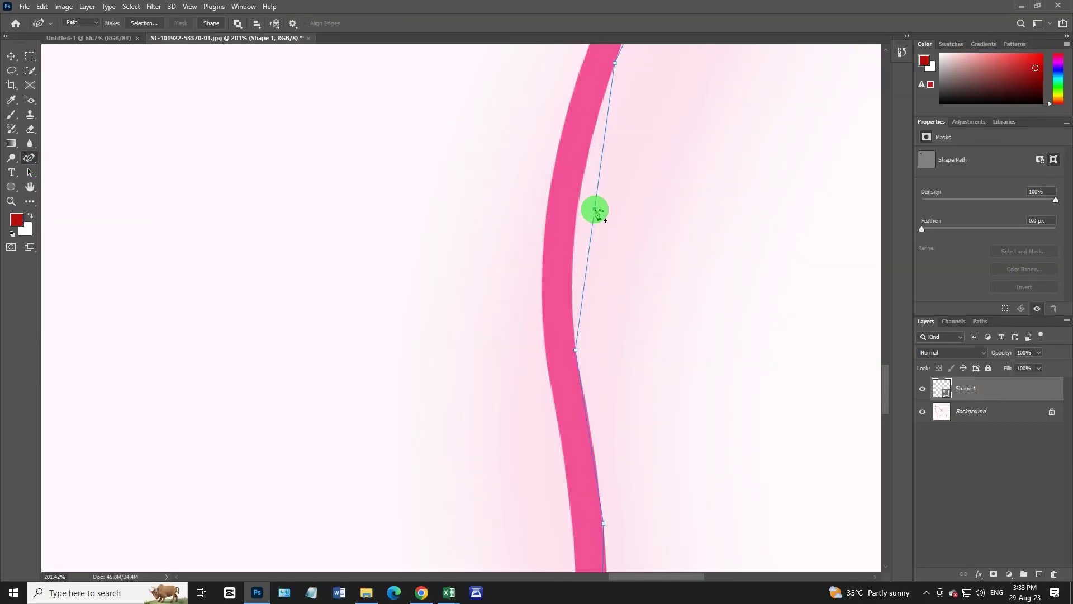
pyautogui.moveTo(596, 212); pyautogui.dragTo(577, 213)
pyautogui.click(578, 282)
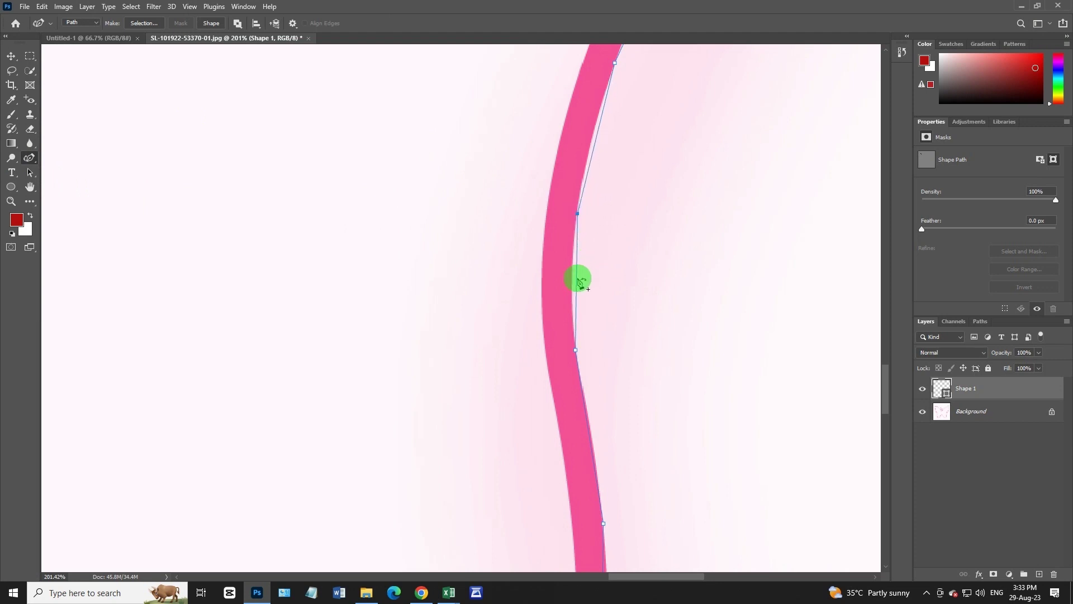
pyautogui.moveTo(576, 280); pyautogui.dragTo(572, 280)
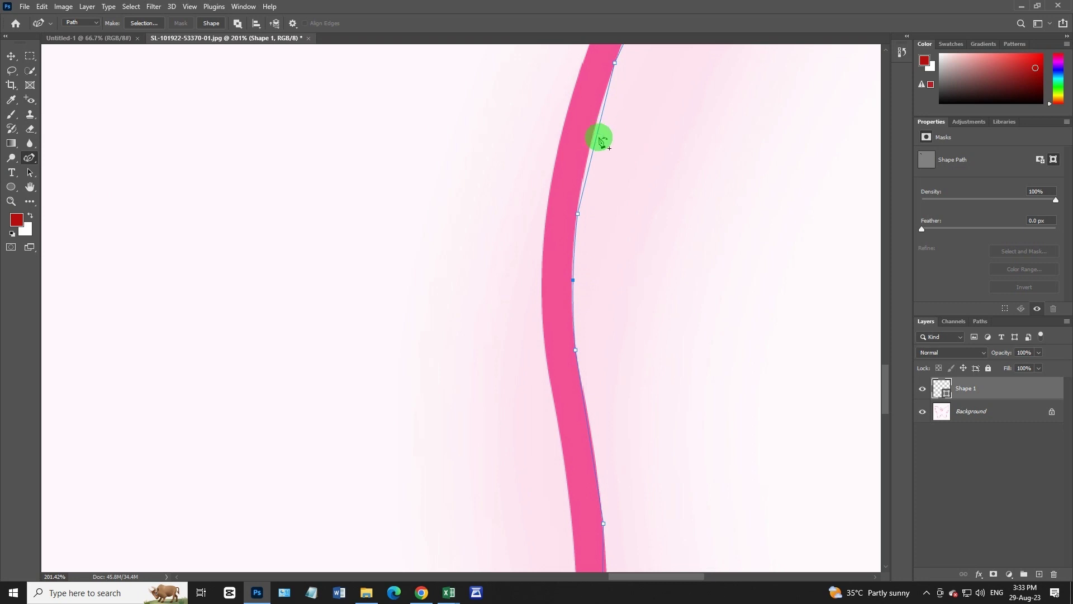
pyautogui.moveTo(598, 139); pyautogui.dragTo(593, 137)
# Add Curvature Pen anchors down the lower stroke edge and along the bottom curve.
pyautogui.scroll(-3, 672, 467)
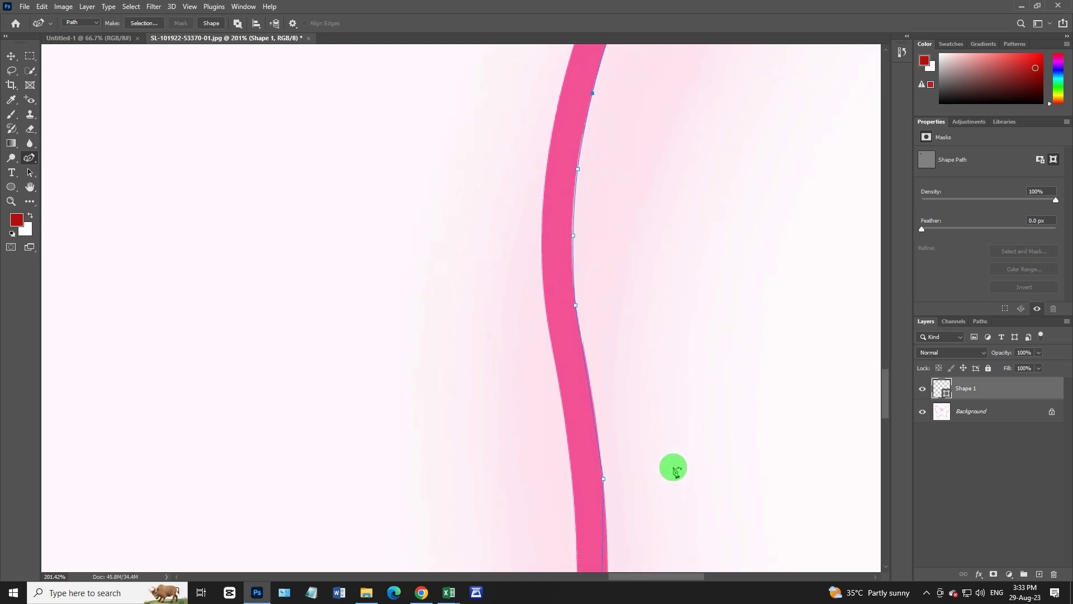
pyautogui.click(592, 349)
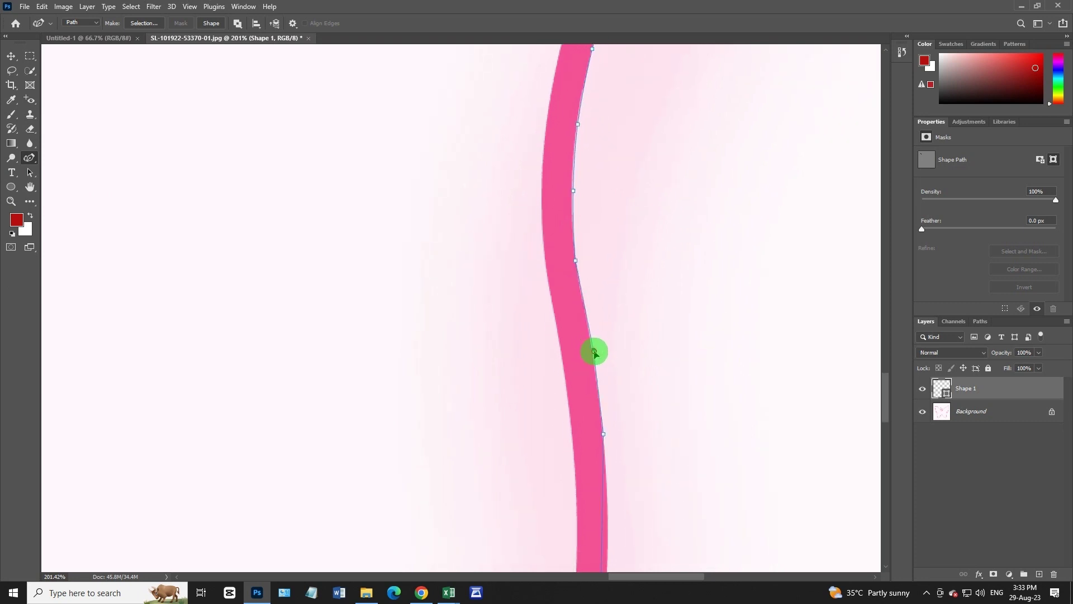
pyautogui.scroll(-3, 623, 398)
pyautogui.scroll(-3, 624, 456)
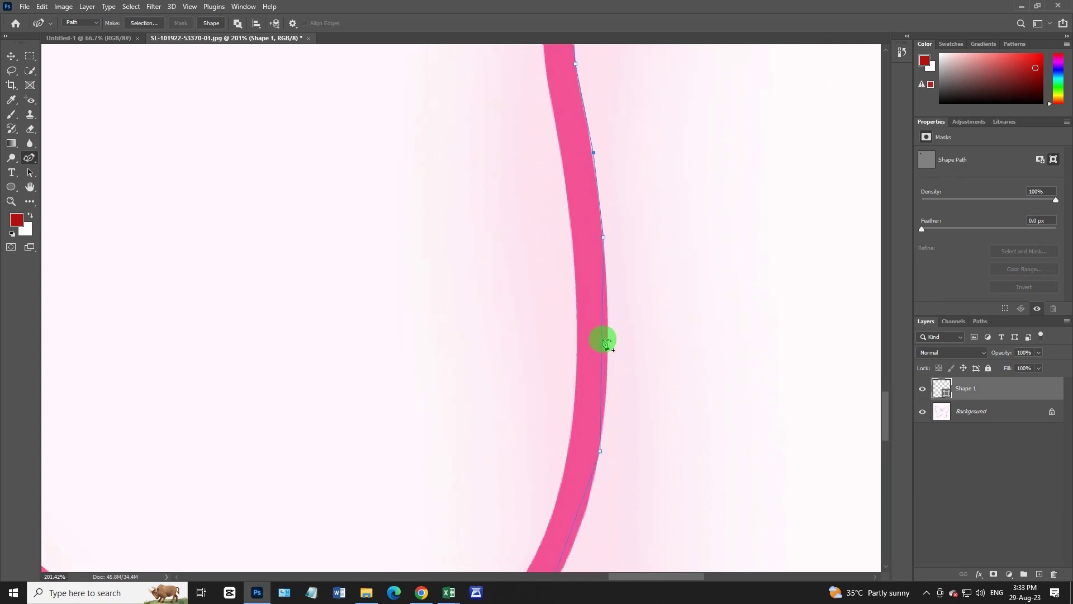
pyautogui.click(609, 347)
pyautogui.scroll(-3, 598, 420)
pyautogui.scroll(-2, 587, 447)
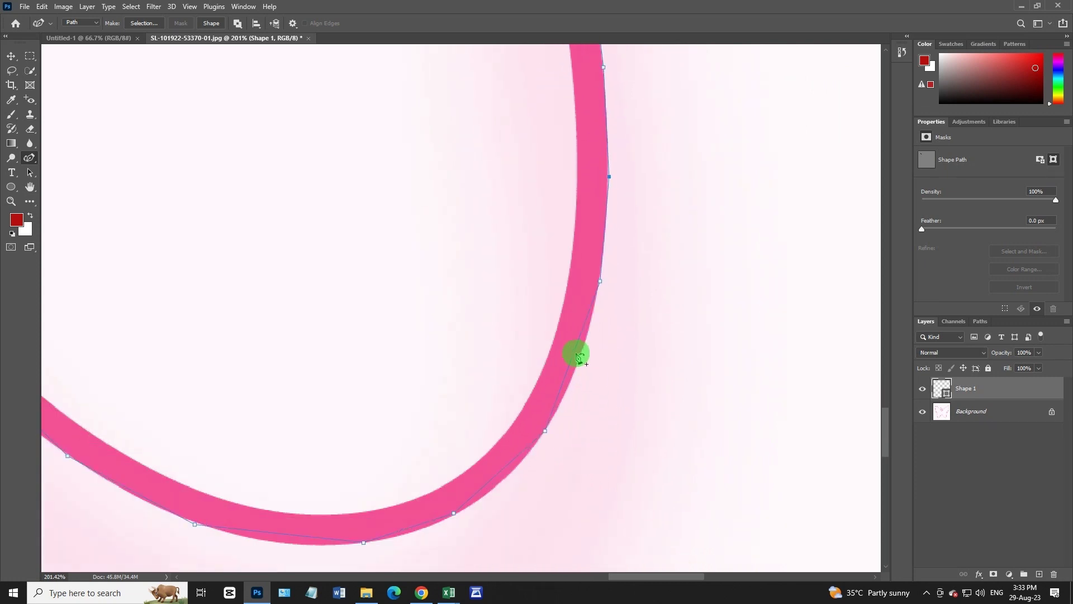
pyautogui.click(577, 361)
pyautogui.scroll(-1, 578, 363)
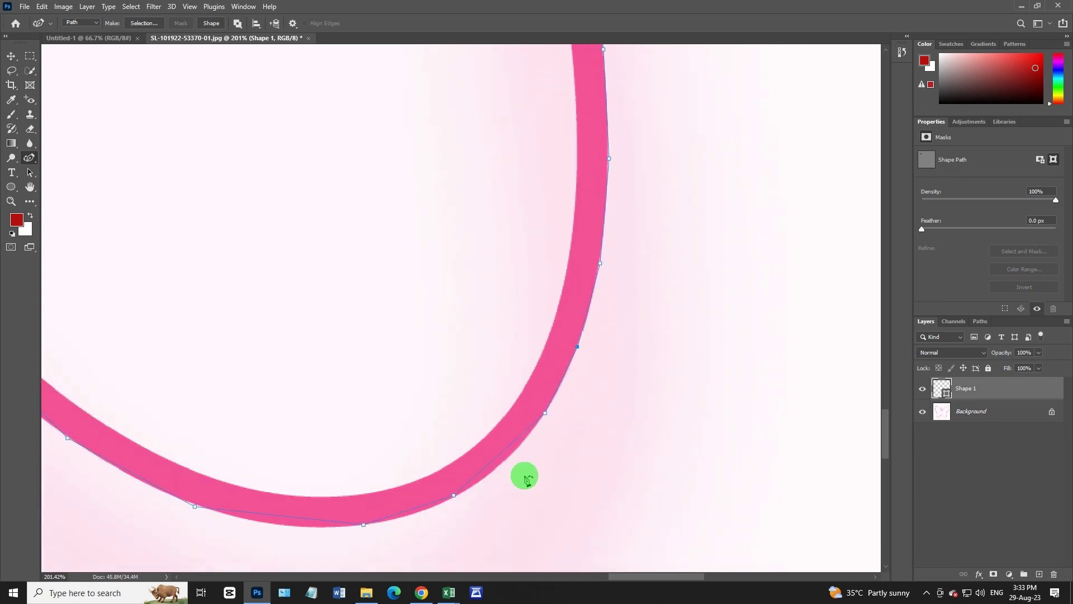
pyautogui.click(506, 413)
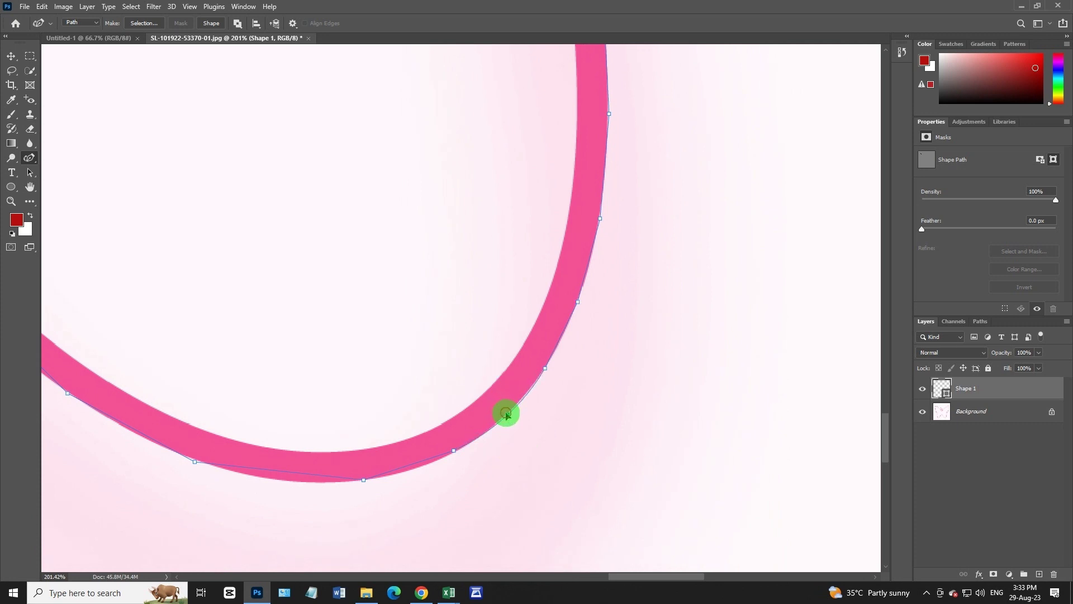
pyautogui.click(448, 454)
# Add anchors around the loop's bottom curve and up its left side.
pyautogui.moveTo(333, 487); pyautogui.dragTo(561, 340)
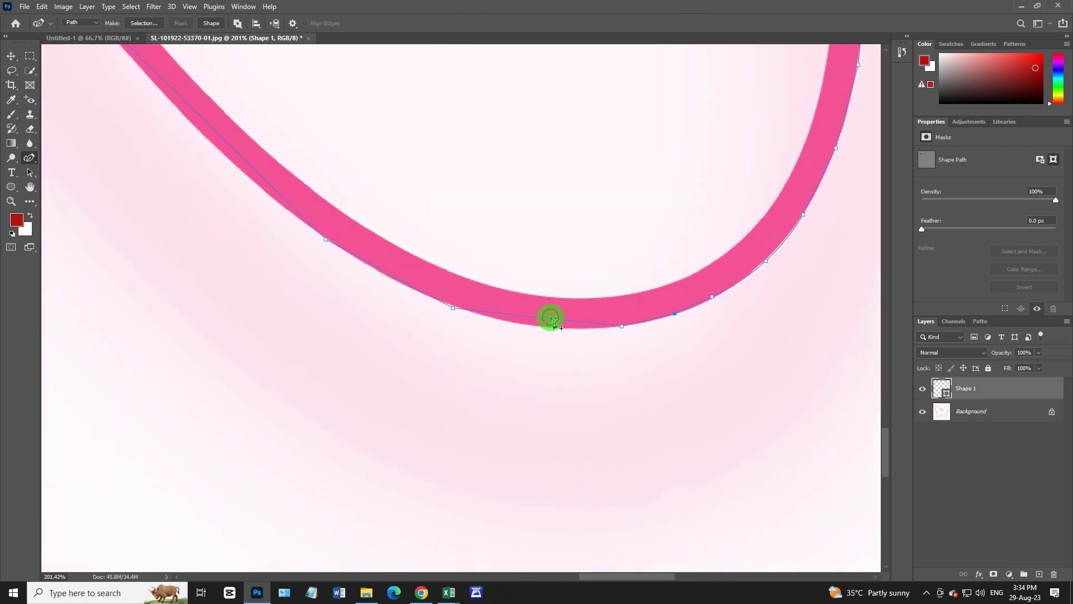
pyautogui.click(546, 327)
pyautogui.click(588, 329)
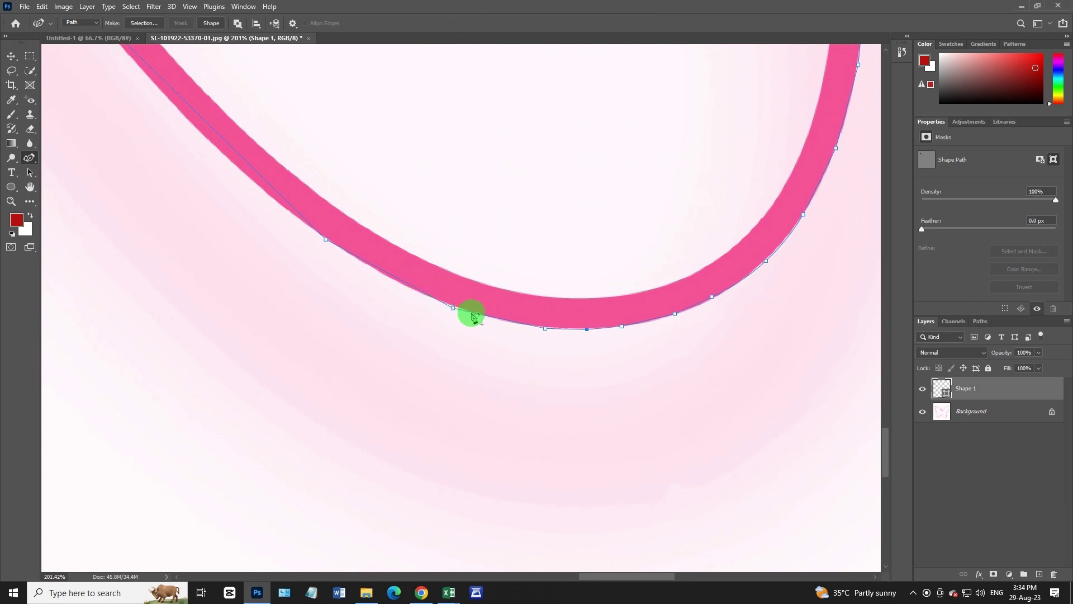
pyautogui.click(453, 307)
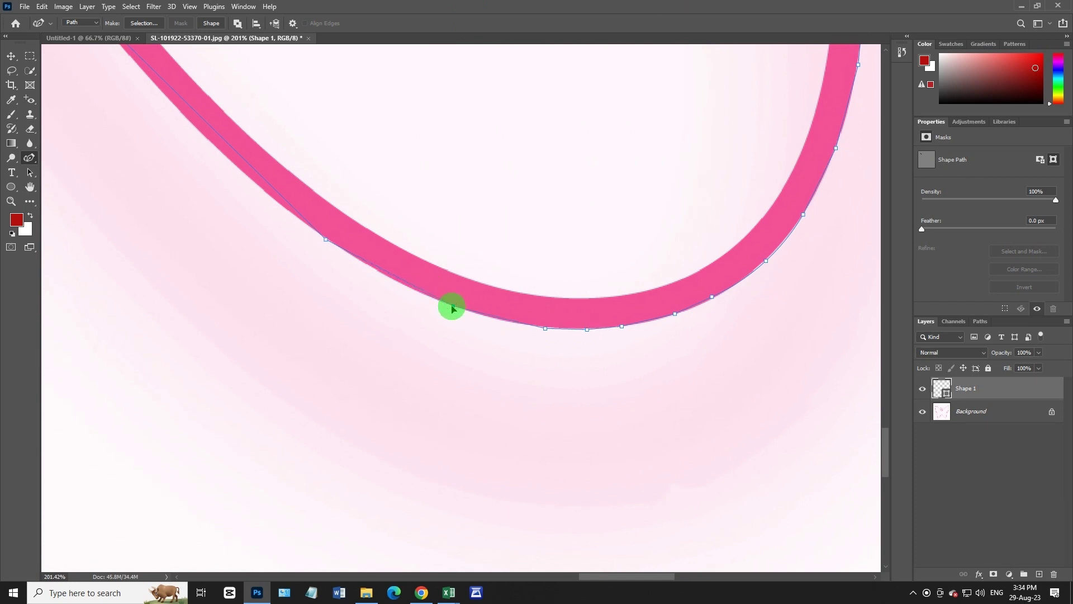
pyautogui.click(395, 281)
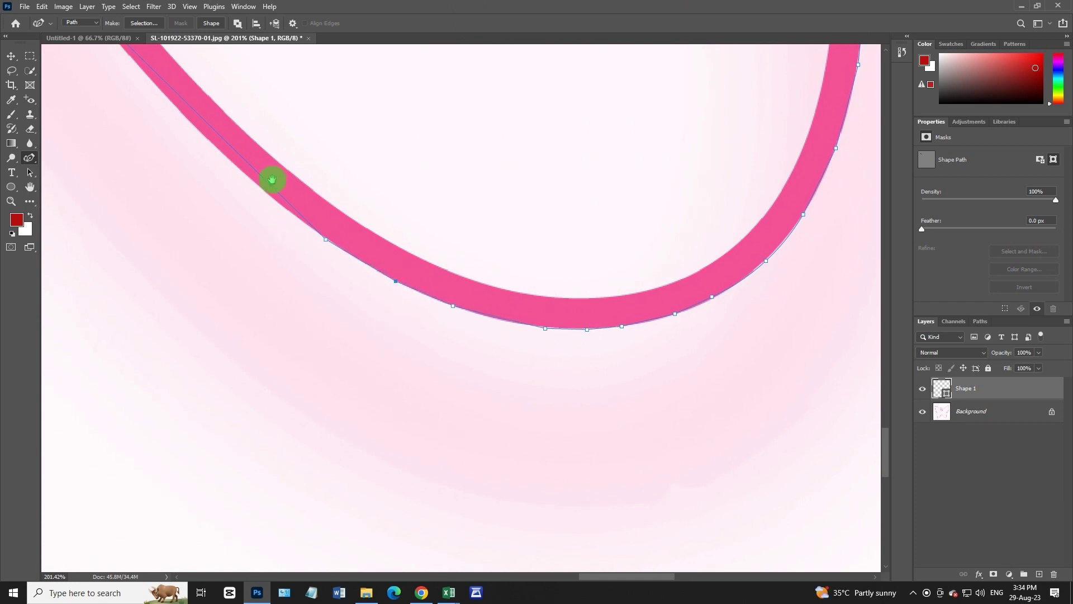
# Fit anchors along the long diagonal stroke and cancel the Select and Mask prompt.
pyautogui.moveTo(272, 179)
pyautogui.mouseDown()
pyautogui.moveTo(539, 426)
pyautogui.moveTo(493, 447)
pyautogui.mouseUp()
pyautogui.click(424, 370)
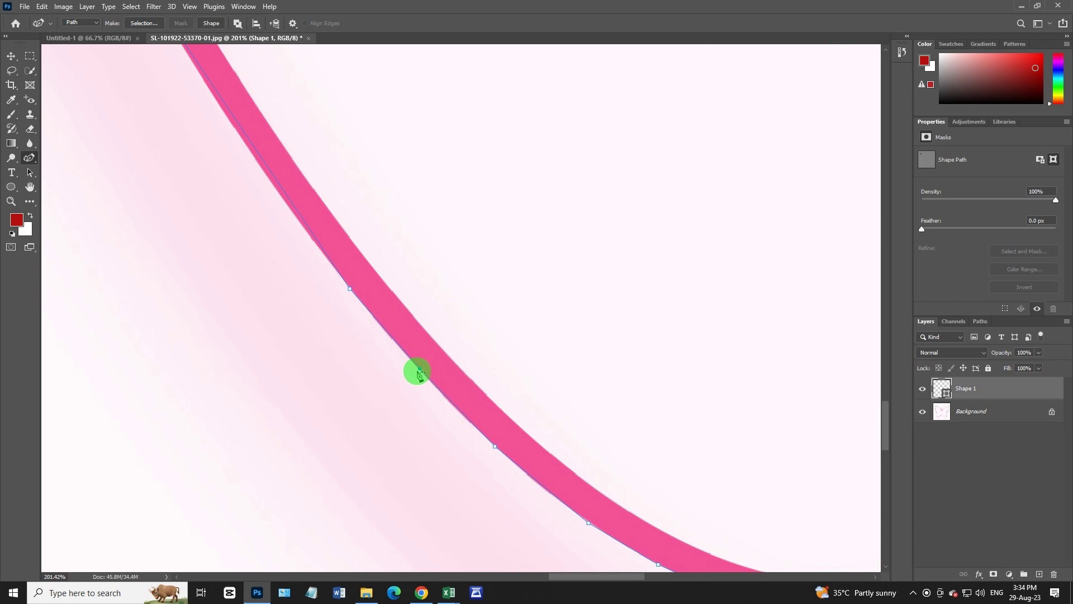
pyautogui.moveTo(274, 221); pyautogui.dragTo(374, 348)
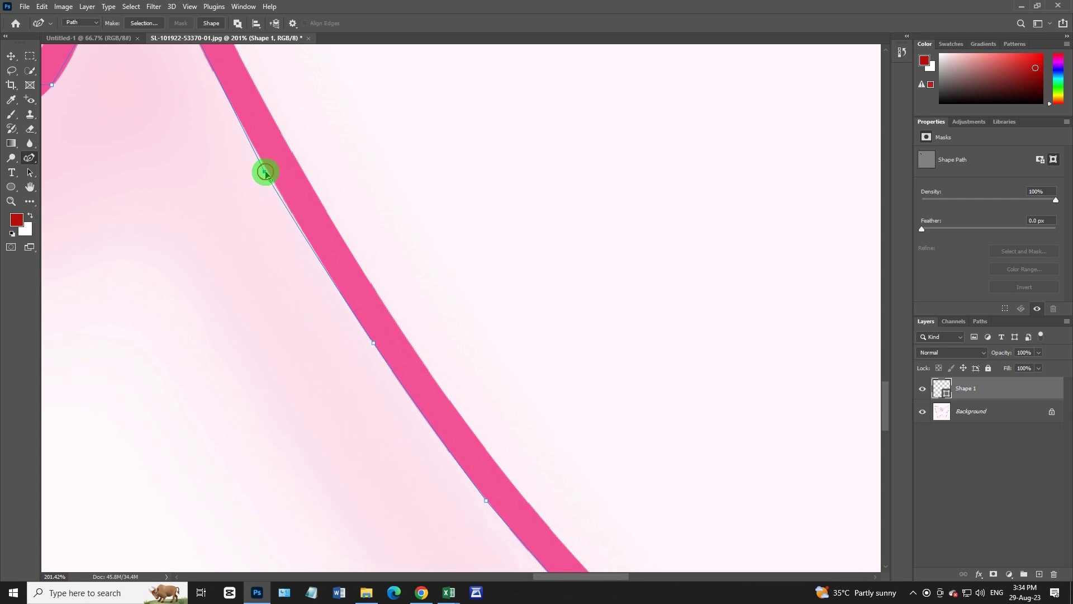
pyautogui.moveTo(264, 172); pyautogui.dragTo(266, 171)
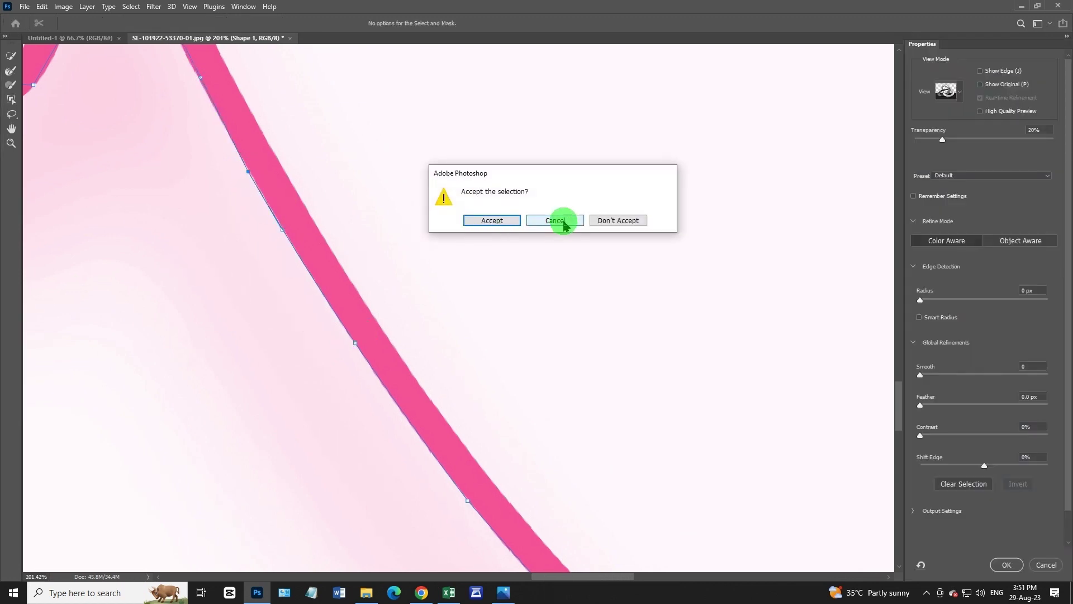
pyautogui.click(490, 221)
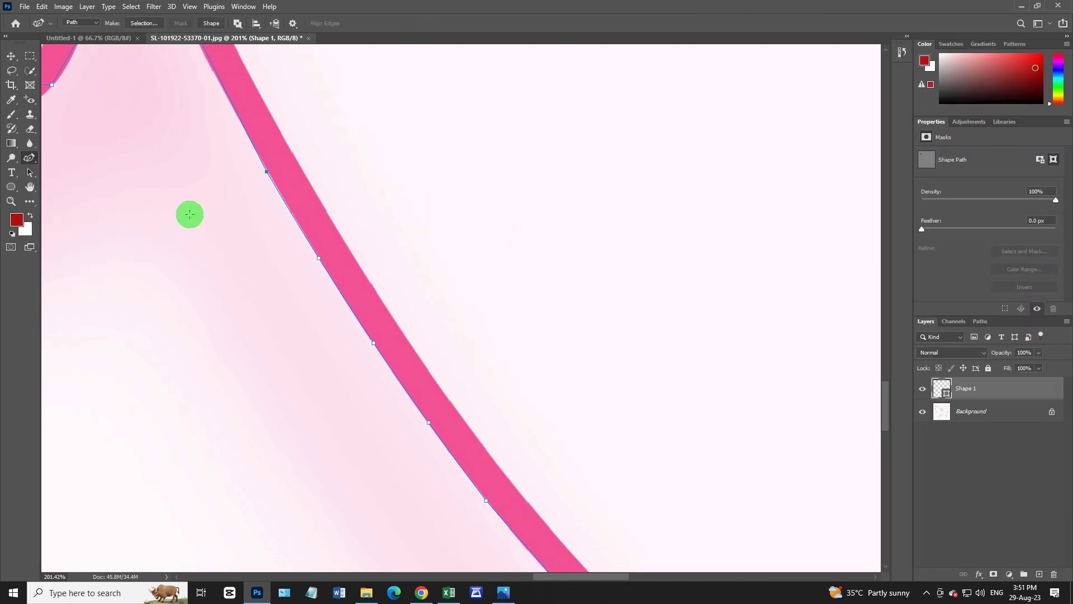
# Pan to the M section and, with the Curvature Pen, add points on its right inner edge.
pyautogui.moveTo(173, 204)
pyautogui.mouseDown()
pyautogui.moveTo(513, 369)
pyautogui.moveTo(560, 447)
pyautogui.moveTo(539, 419)
pyautogui.mouseUp()
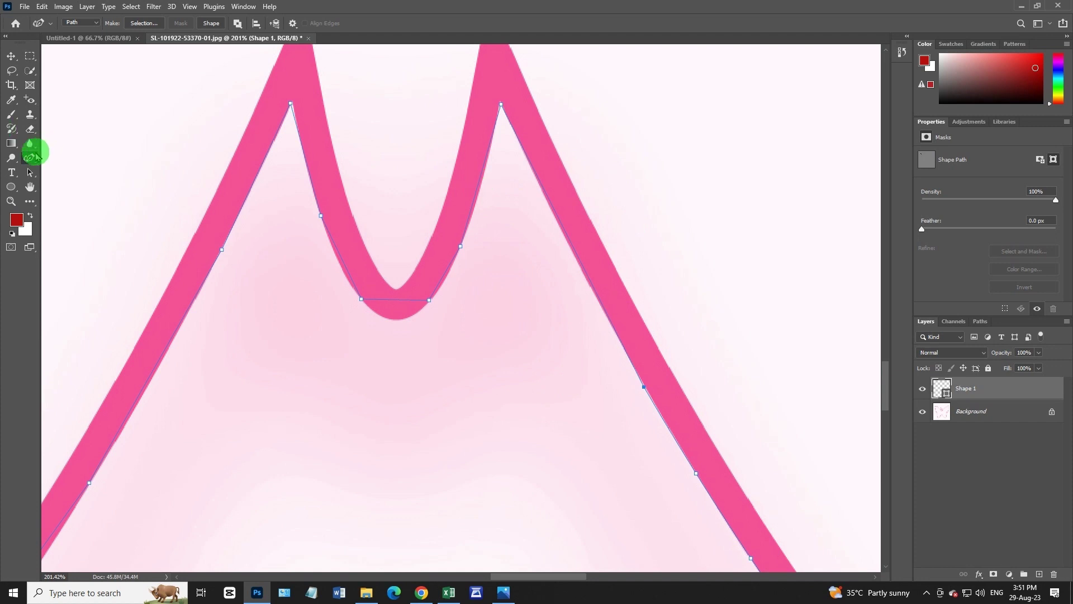
pyautogui.click(30, 157)
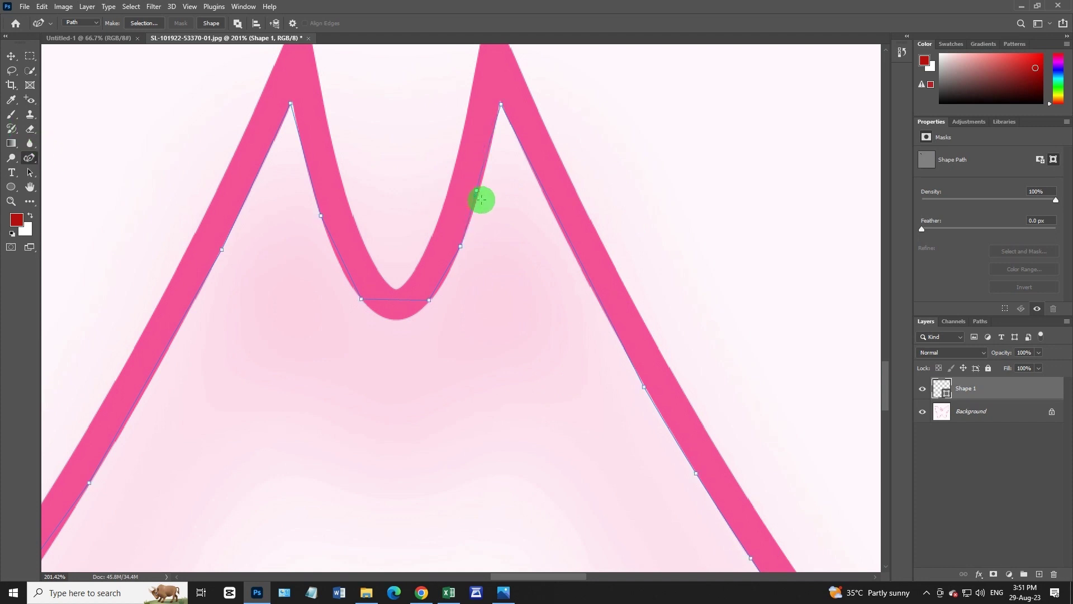
pyautogui.rightClick(31, 158)
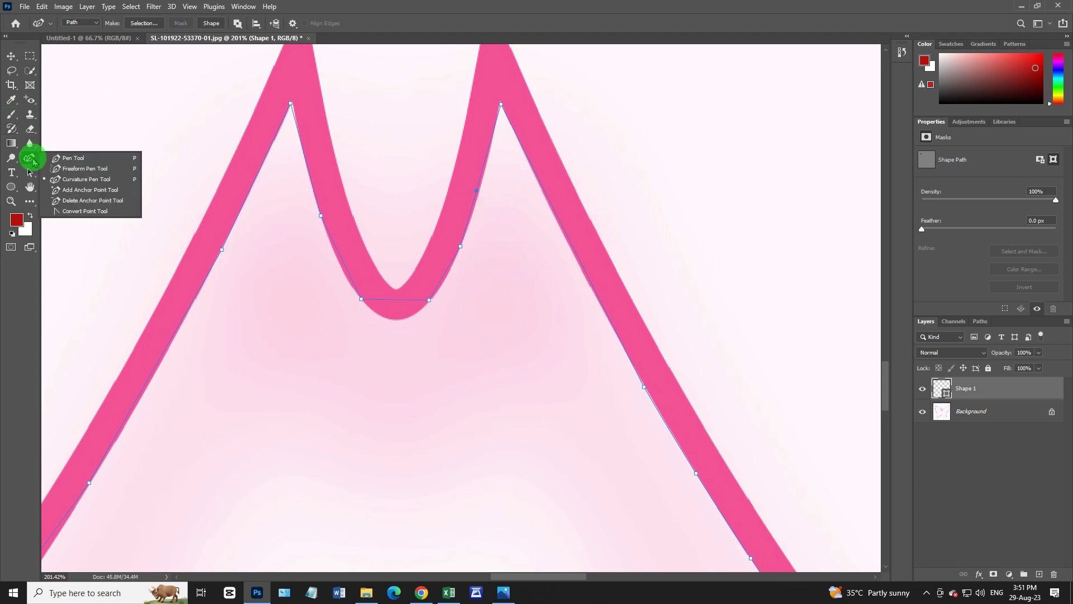
pyautogui.click(72, 179)
pyautogui.moveTo(476, 190); pyautogui.dragTo(481, 192)
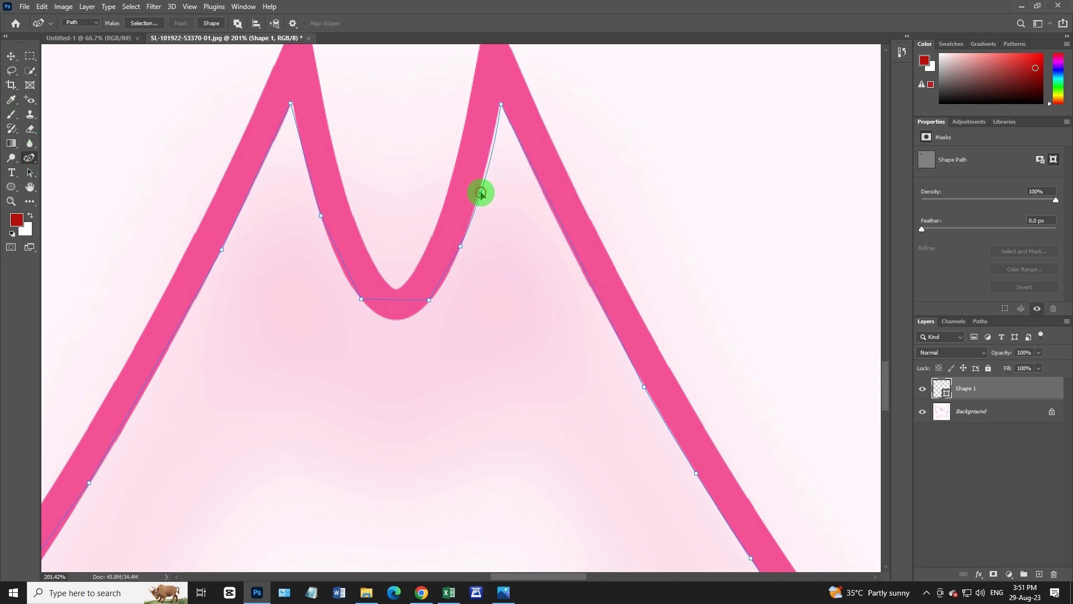
pyautogui.click(449, 274)
# Curve the path around the dip's rounded bottom and up the M's left inner edge.
pyautogui.moveTo(398, 299)
pyautogui.mouseDown()
pyautogui.moveTo(416, 315)
pyautogui.moveTo(398, 322)
pyautogui.mouseUp()
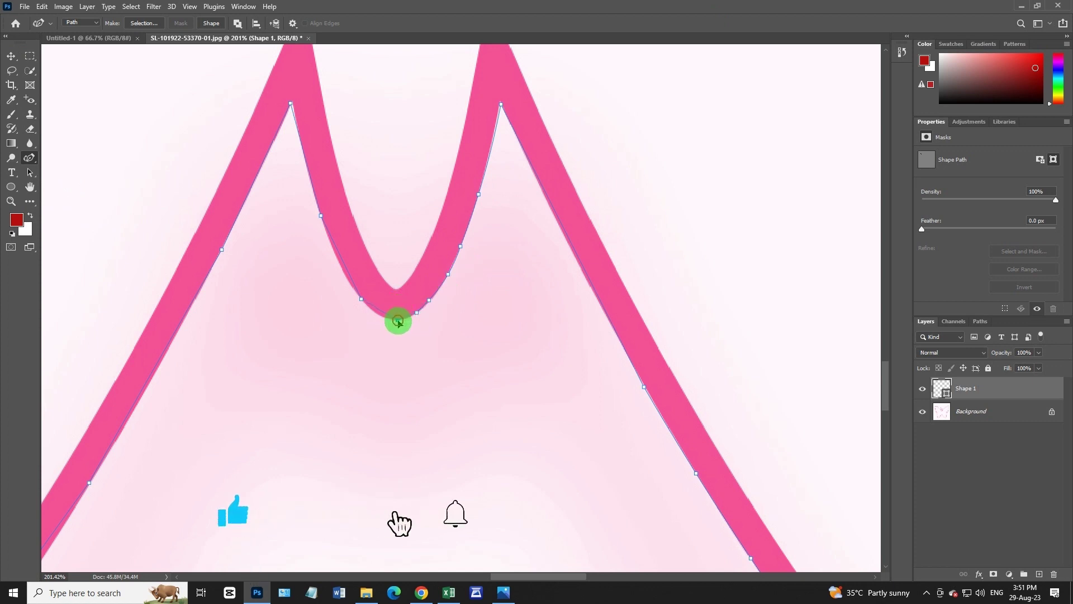
pyautogui.click(407, 319)
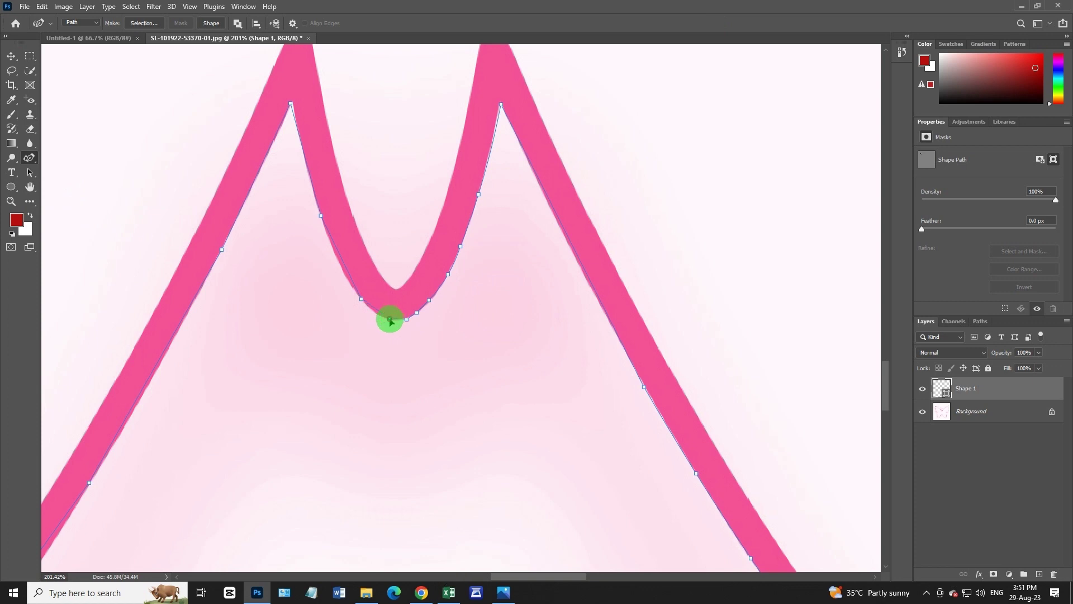
pyautogui.click(381, 312)
pyautogui.click(380, 315)
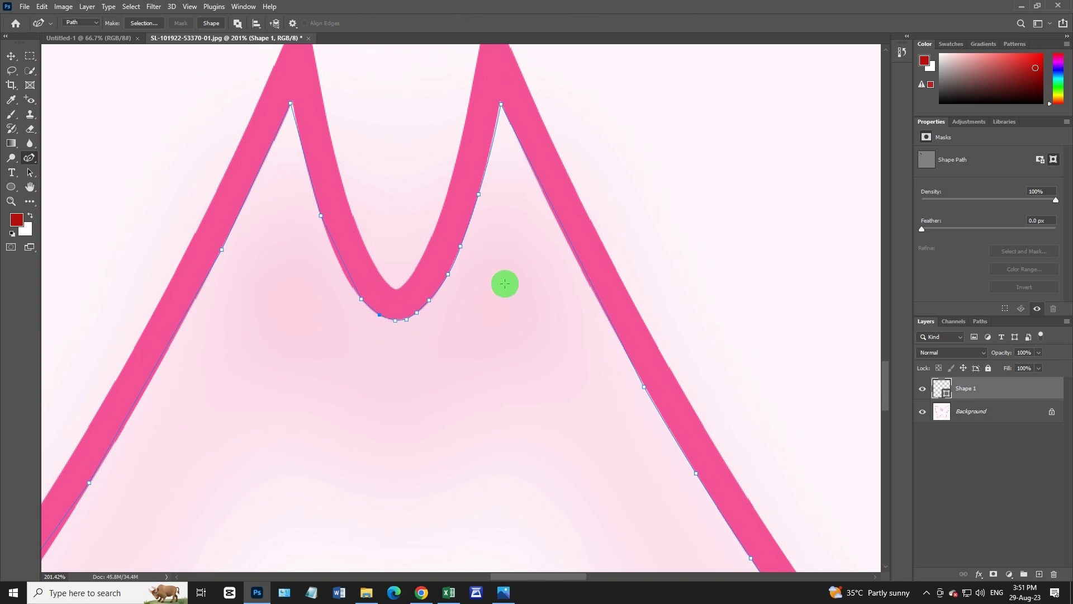
pyautogui.click(336, 259)
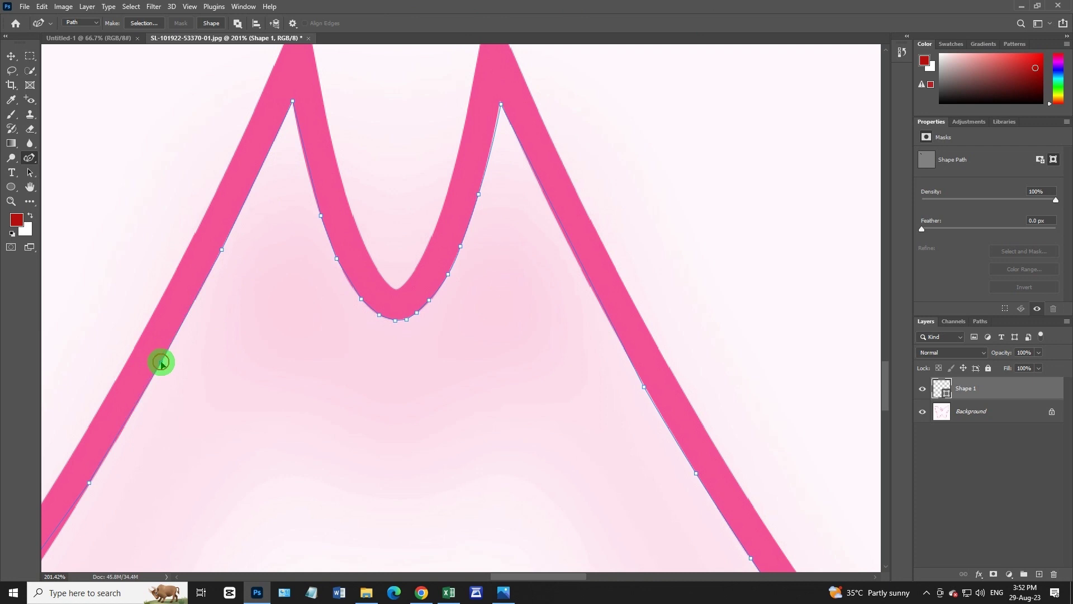
pyautogui.moveTo(173, 395); pyautogui.dragTo(476, 117)
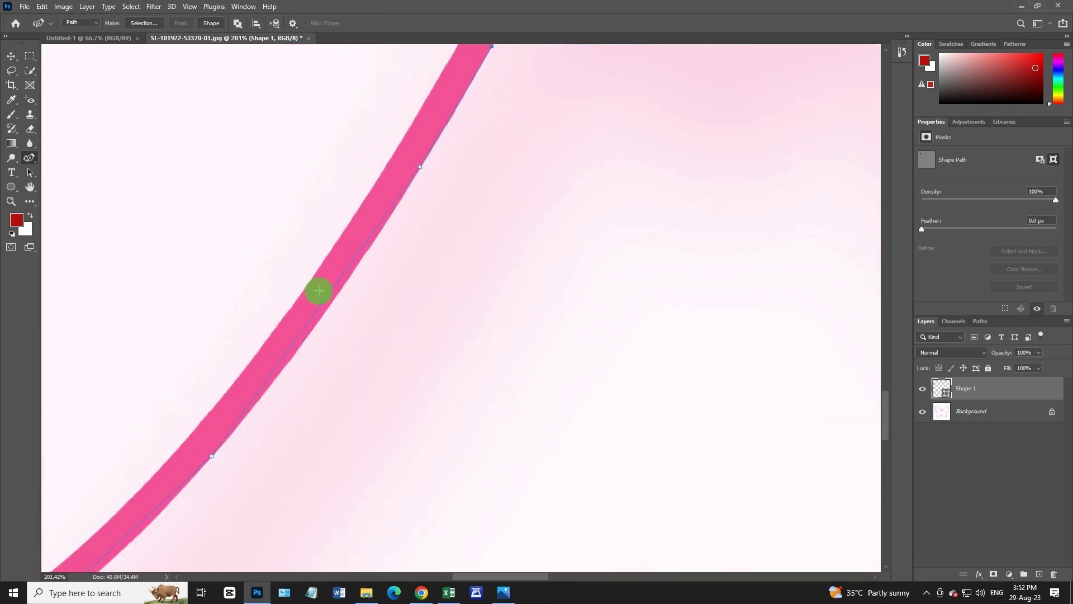
# Place anchors along the pink stroke and down its curving section.
pyautogui.click(337, 295)
pyautogui.click(389, 220)
pyautogui.moveTo(206, 467); pyautogui.dragTo(522, 136)
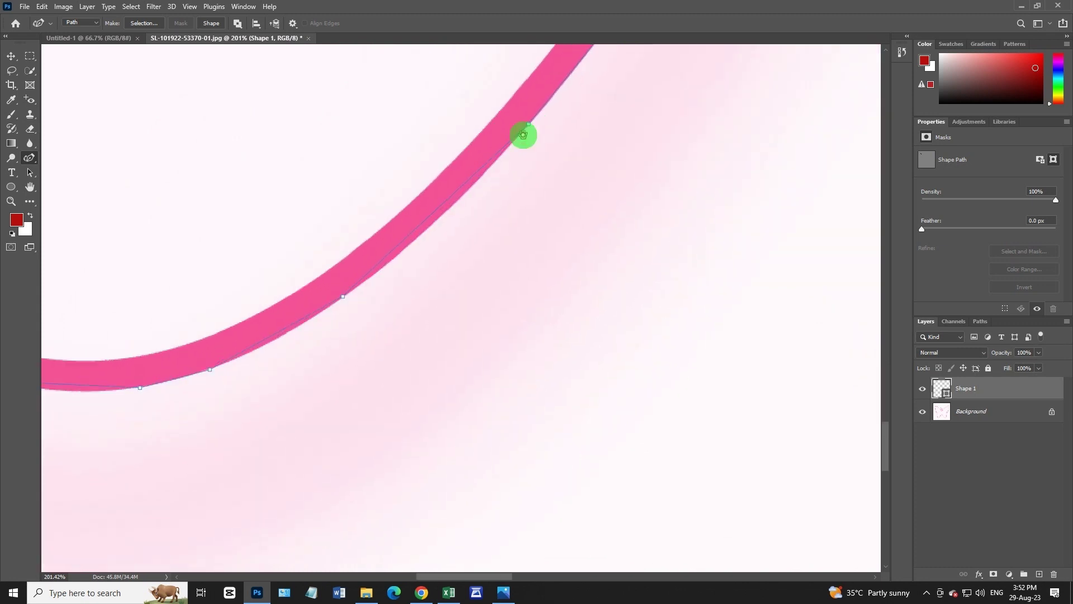
pyautogui.moveTo(450, 202); pyautogui.dragTo(454, 208)
pyautogui.click(454, 207)
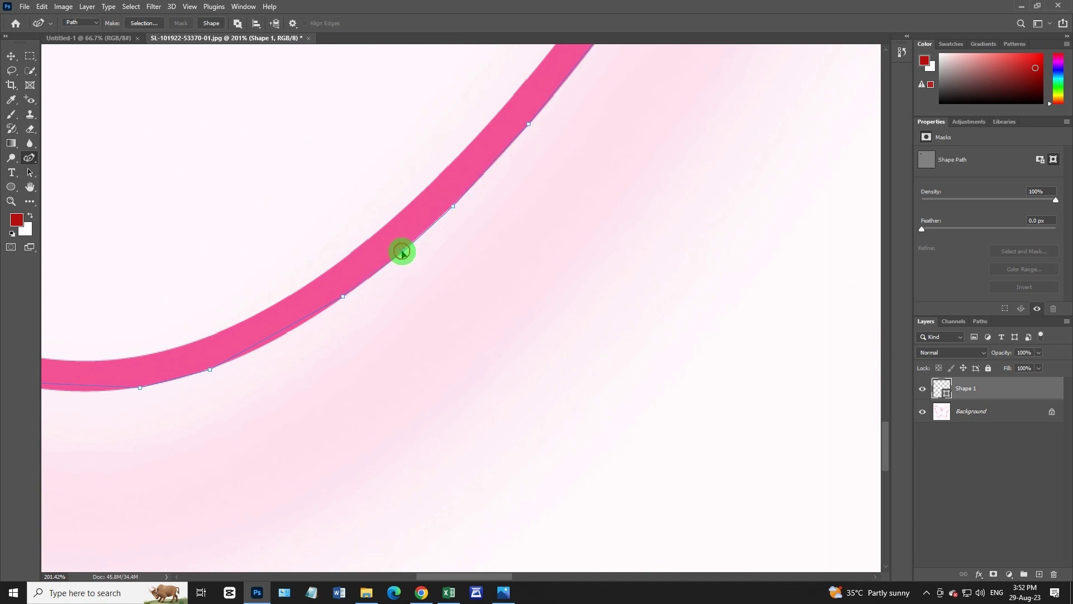
pyautogui.click(401, 253)
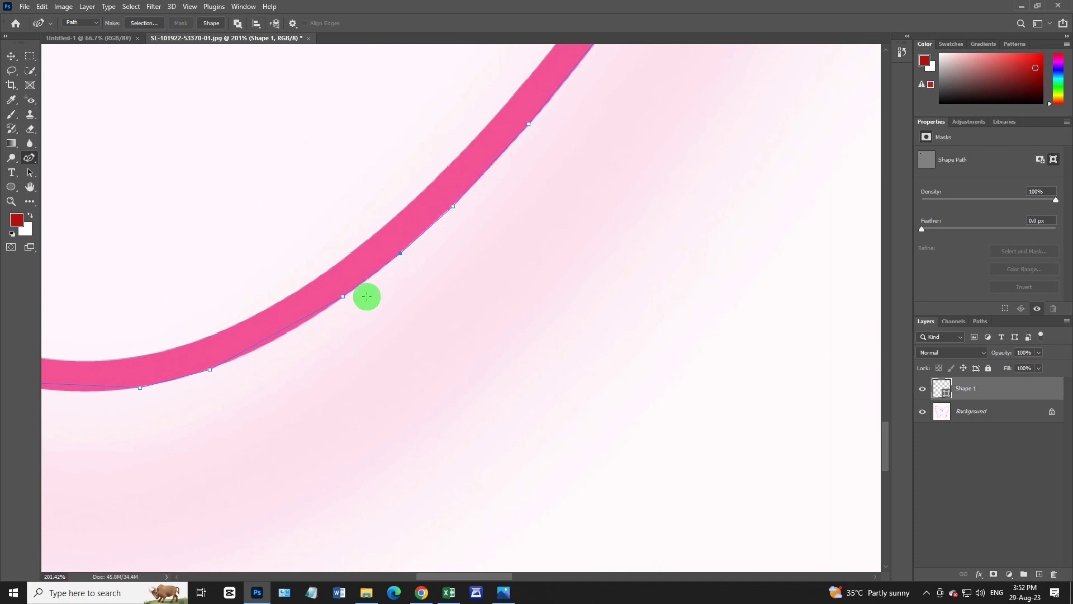
pyautogui.click(288, 328)
# Anchor the path around the bottom loop and up its left side.
pyautogui.moveTo(158, 419)
pyautogui.mouseDown()
pyautogui.moveTo(399, 334)
pyautogui.moveTo(522, 263)
pyautogui.mouseUp()
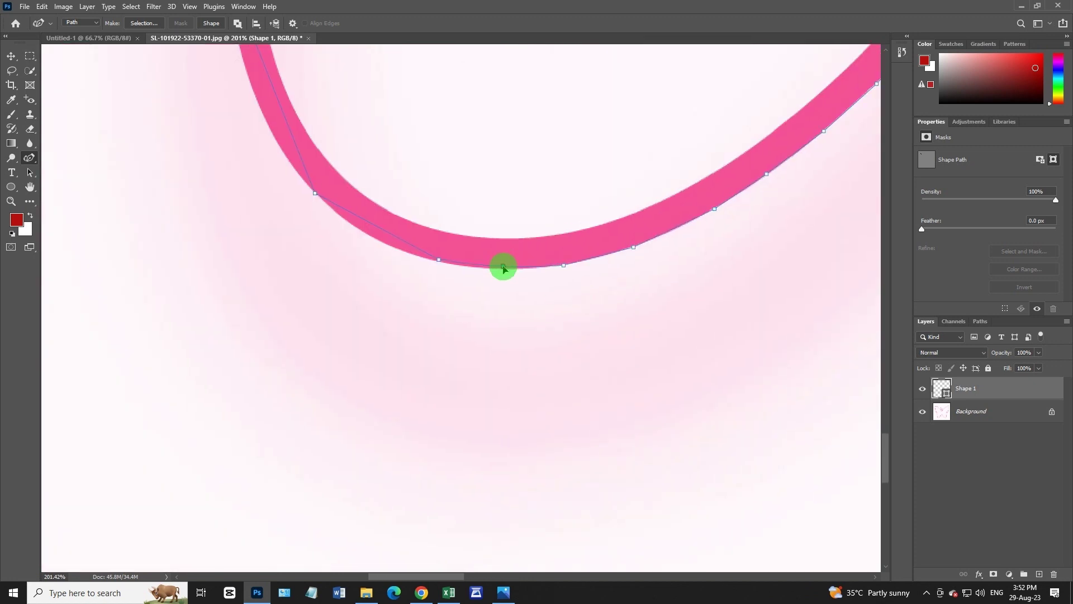
pyautogui.click(502, 270)
pyautogui.click(415, 256)
pyautogui.click(442, 263)
pyautogui.click(366, 234)
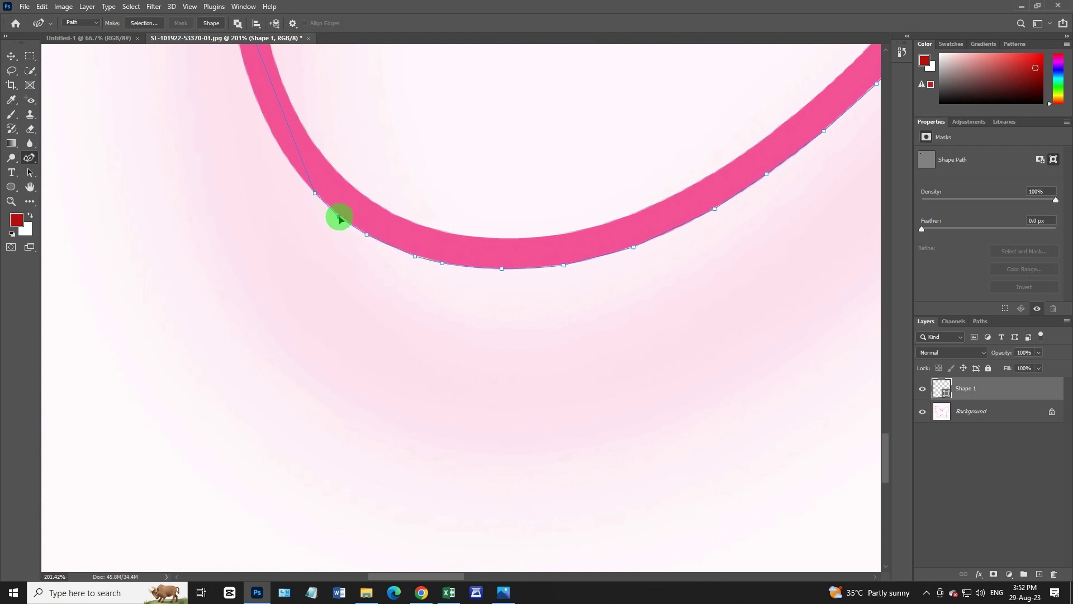
pyautogui.scroll(2, 280, 177)
pyautogui.scroll(2, 276, 175)
pyautogui.moveTo(276, 175)
pyautogui.mouseDown()
pyautogui.moveTo(408, 253)
pyautogui.moveTo(367, 282)
pyautogui.mouseUp()
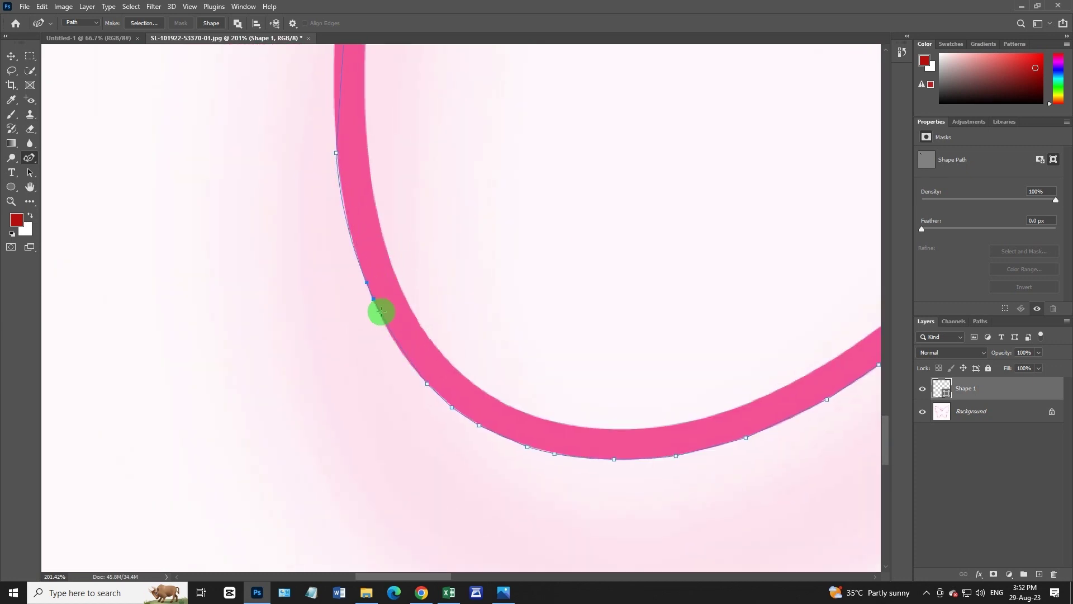
pyautogui.click(336, 153)
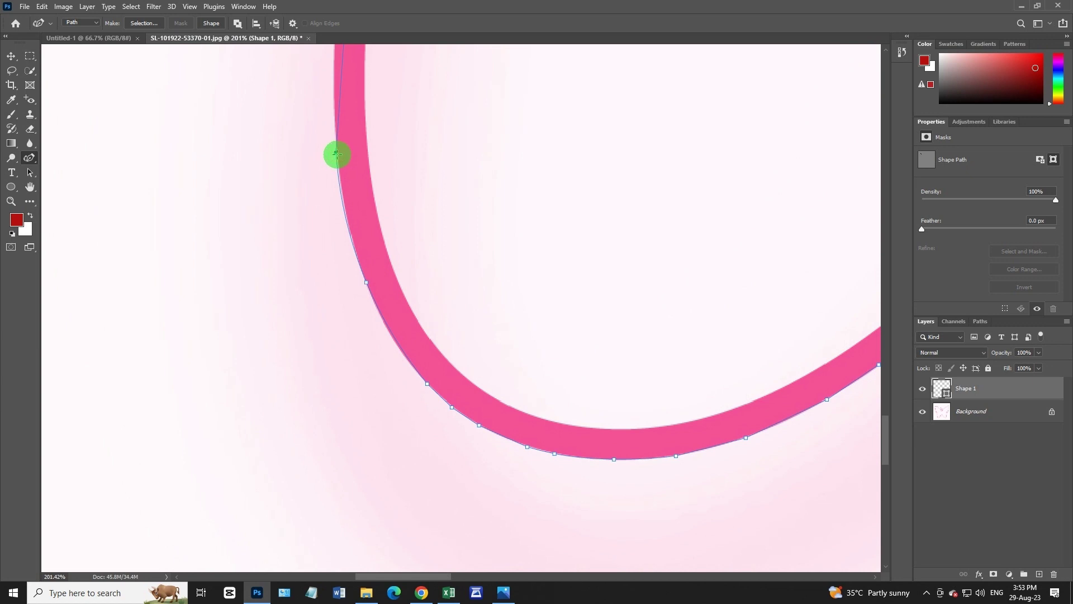
# Nudge an anchor onto the stroke edge and shape the curve at the bend near the spike.
pyautogui.moveTo(402, 229); pyautogui.dragTo(411, 258)
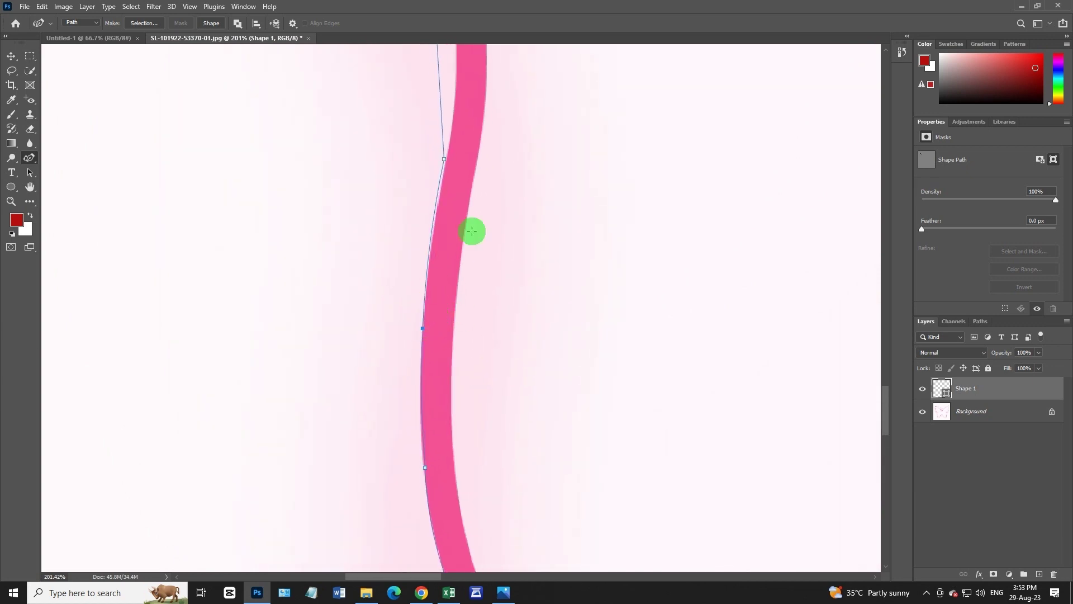
pyautogui.moveTo(537, 182); pyautogui.dragTo(410, 417)
pyautogui.moveTo(317, 391); pyautogui.dragTo(318, 392)
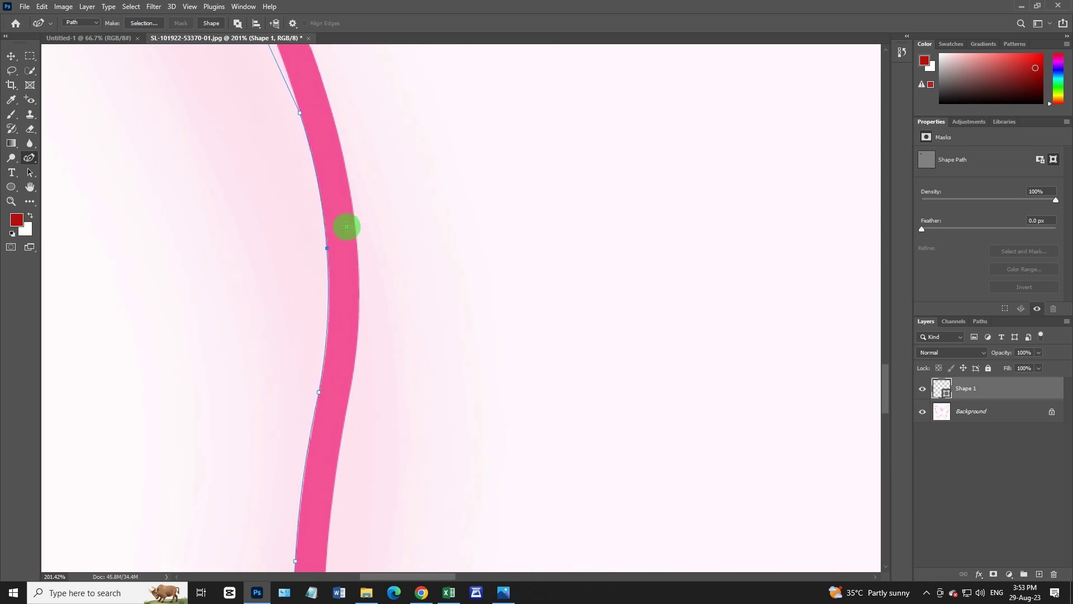
pyautogui.moveTo(348, 225); pyautogui.dragTo(397, 325)
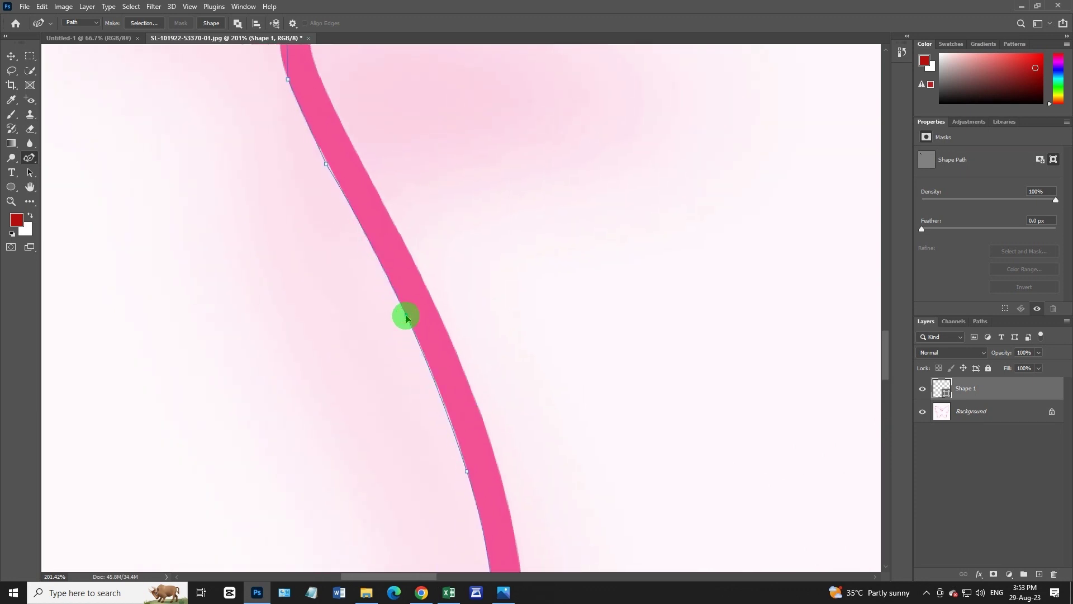
pyautogui.moveTo(297, 59); pyautogui.dragTo(441, 298)
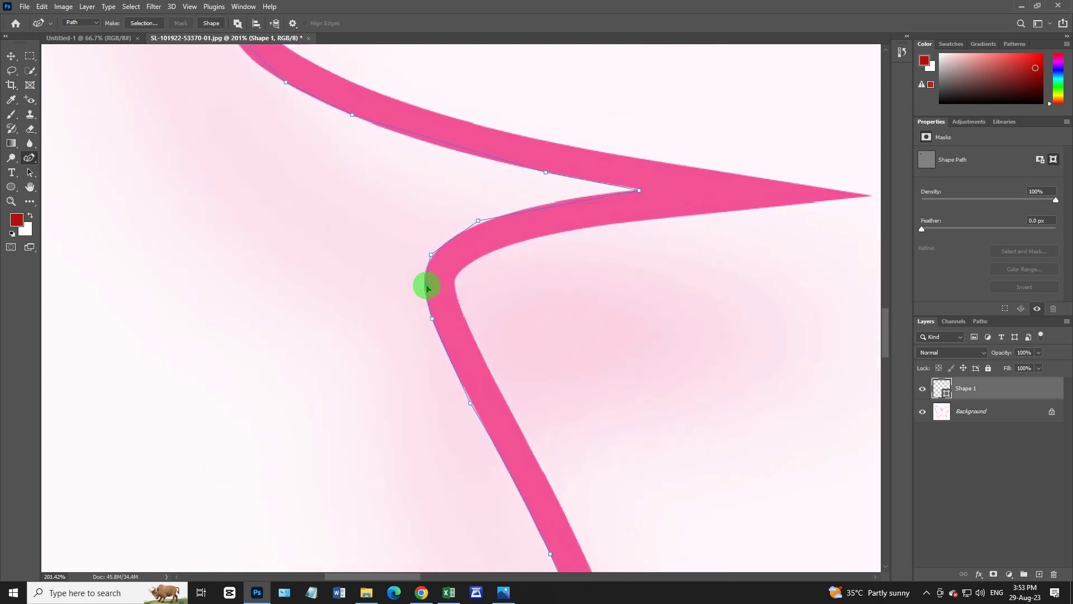
pyautogui.click(433, 251)
pyautogui.moveTo(478, 221); pyautogui.dragTo(483, 221)
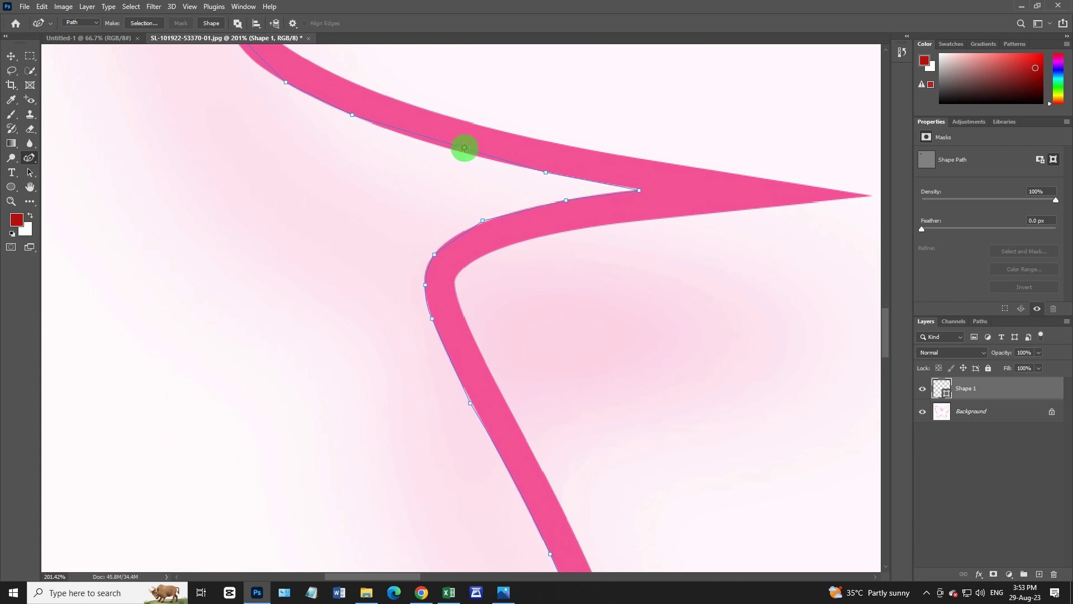
# Climb the long upright edge with anchors, bending segments to hug the stroke.
pyautogui.moveTo(227, 120)
pyautogui.mouseDown()
pyautogui.moveTo(491, 422)
pyautogui.moveTo(565, 458)
pyautogui.mouseUp()
pyautogui.click(566, 466)
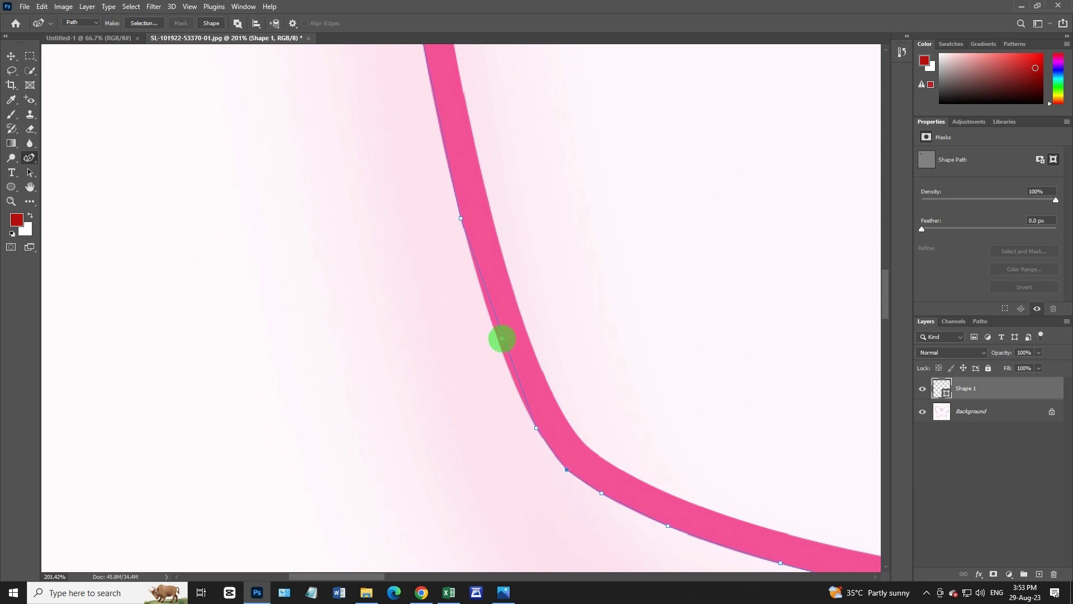
pyautogui.moveTo(502, 338); pyautogui.dragTo(501, 348)
pyautogui.click(484, 298)
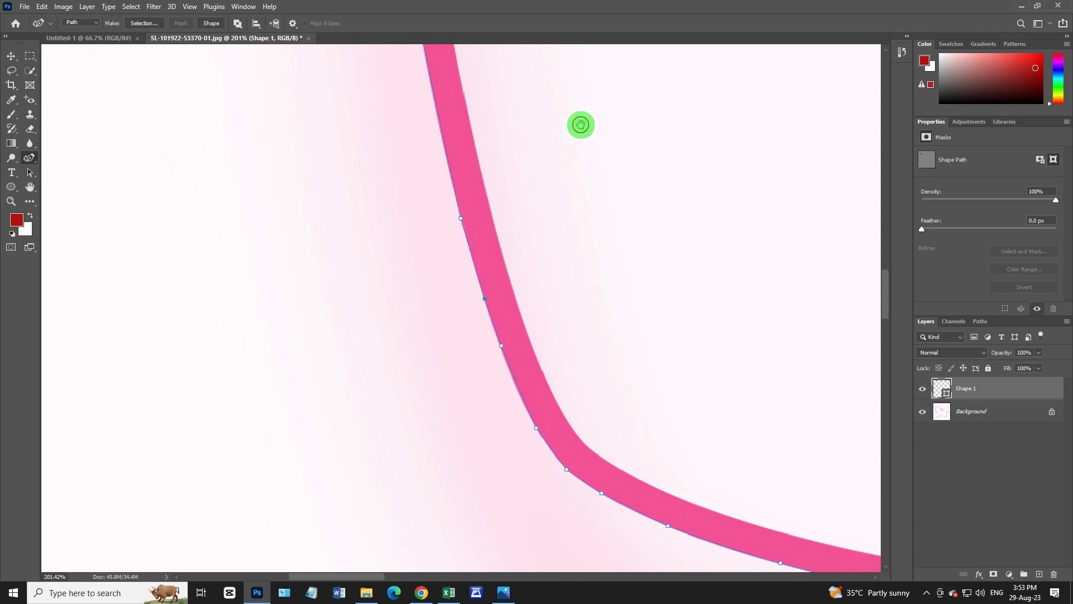
pyautogui.moveTo(579, 122); pyautogui.dragTo(544, 531)
pyautogui.click(371, 377)
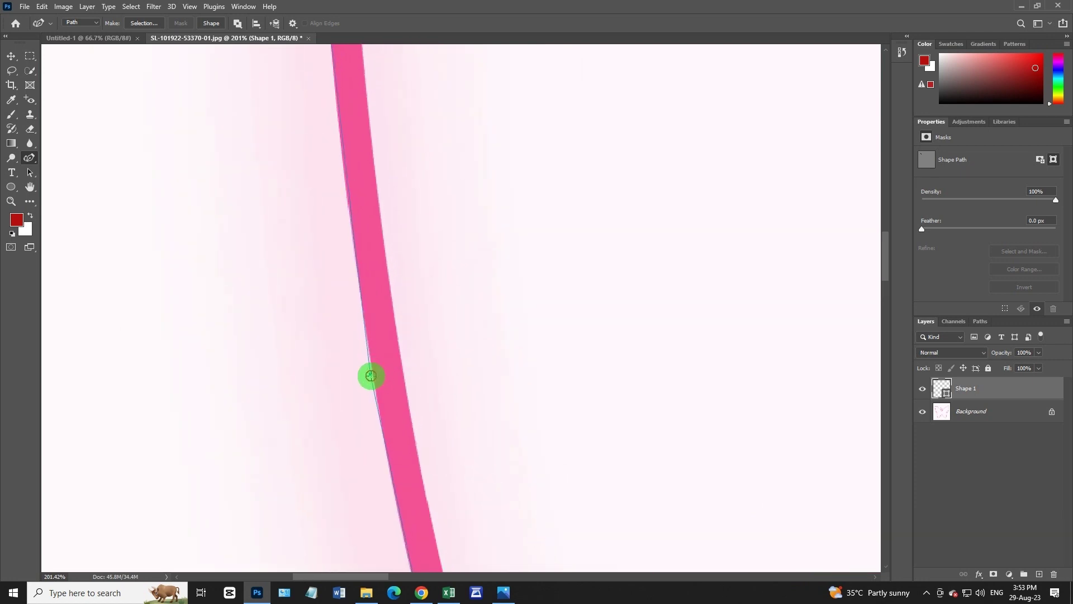
pyautogui.click(349, 193)
pyautogui.moveTo(479, 127); pyautogui.dragTo(626, 581)
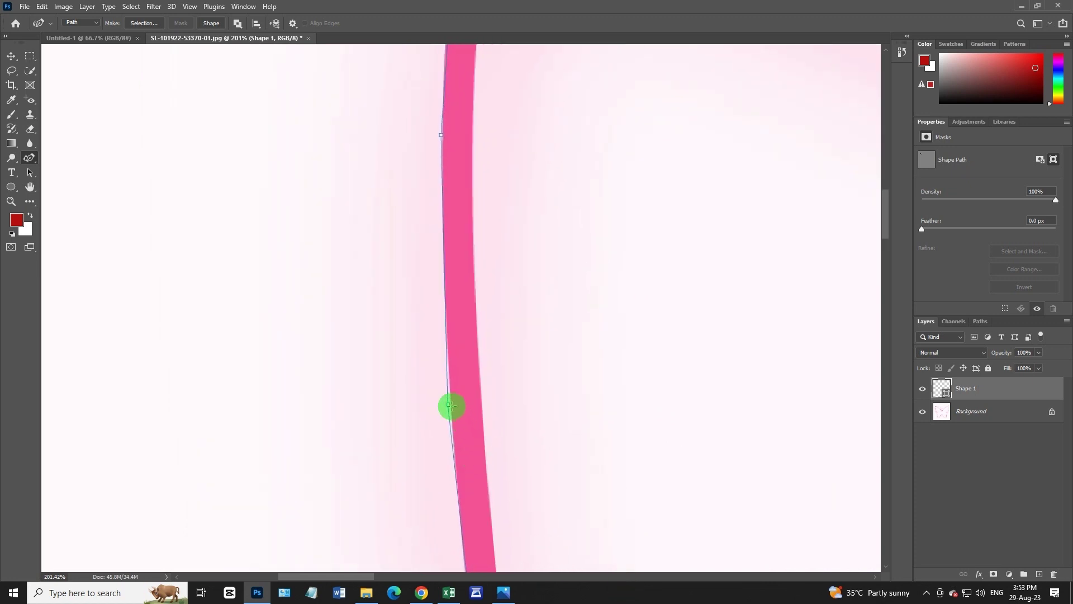
# Zoom out to 125% and anchor the path up the wing's left edge to its top corner.
pyautogui.scroll(-3, 508, 329)
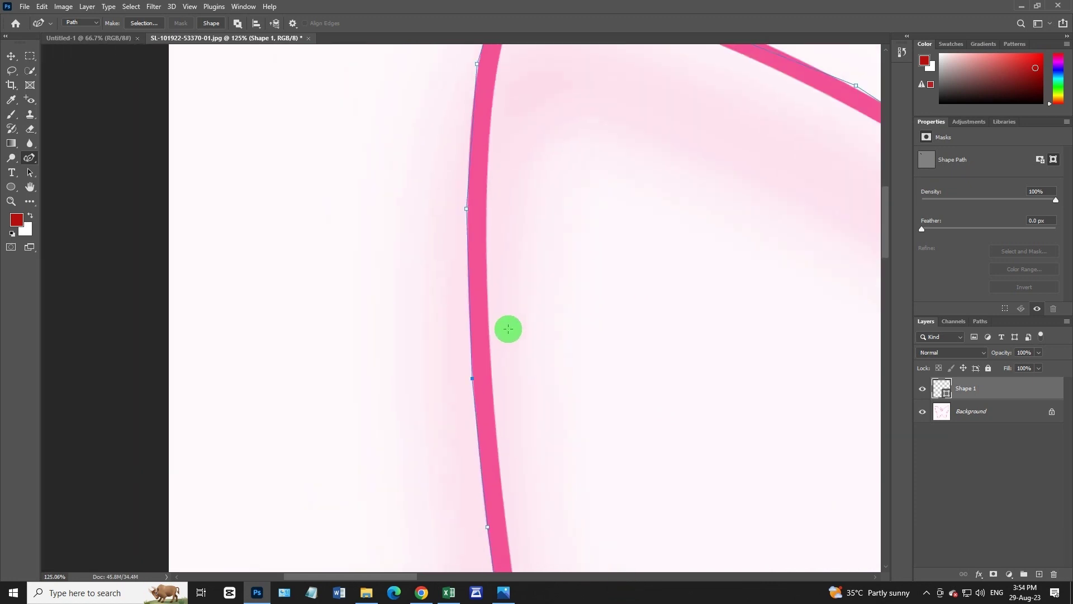
pyautogui.moveTo(584, 217); pyautogui.dragTo(499, 278)
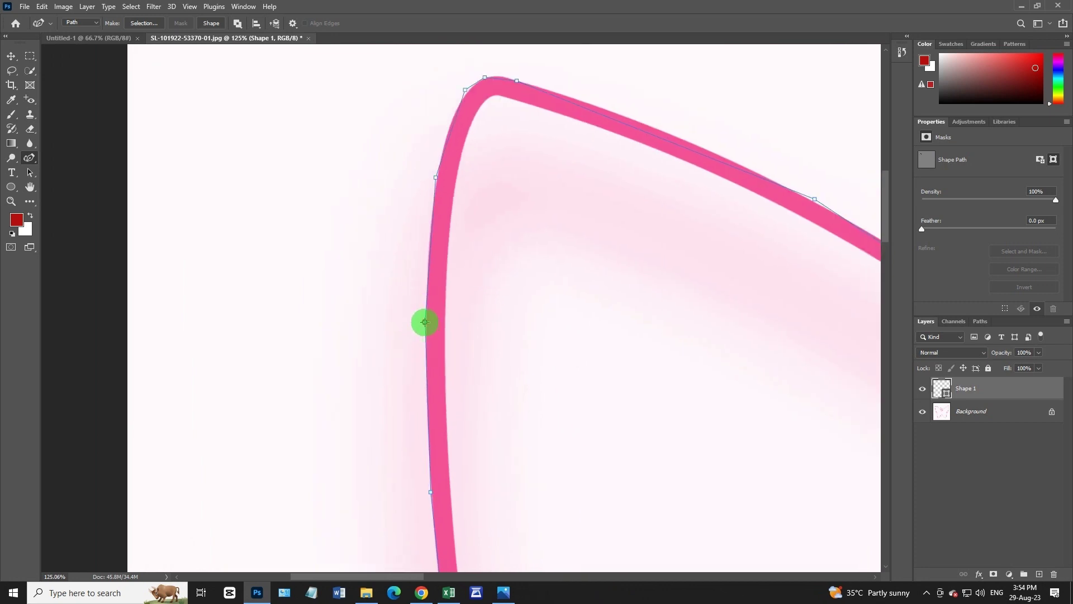
pyautogui.click(425, 324)
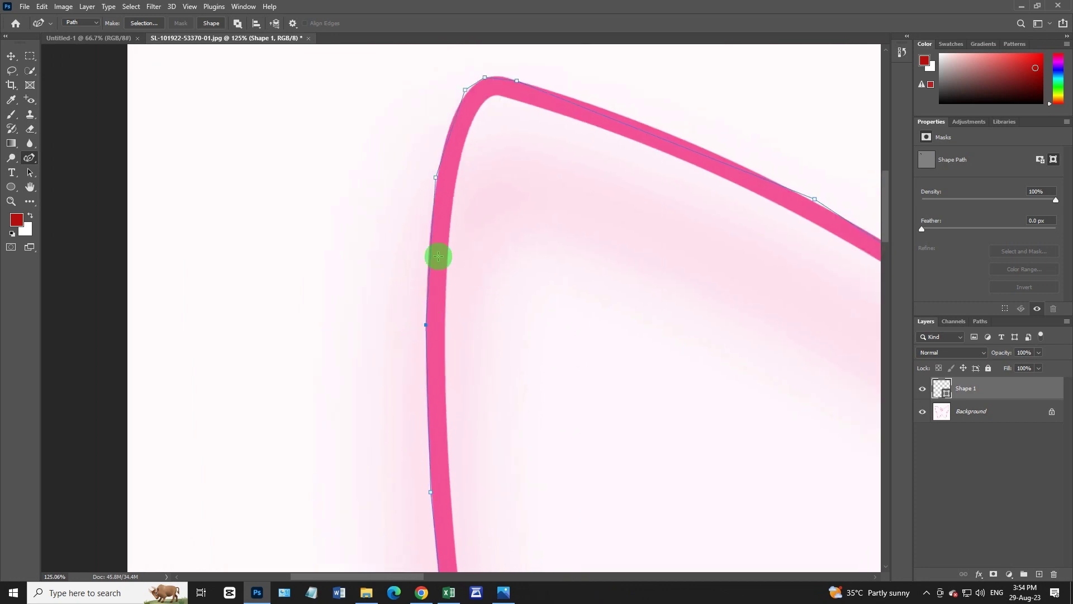
pyautogui.click(437, 181)
pyautogui.click(448, 132)
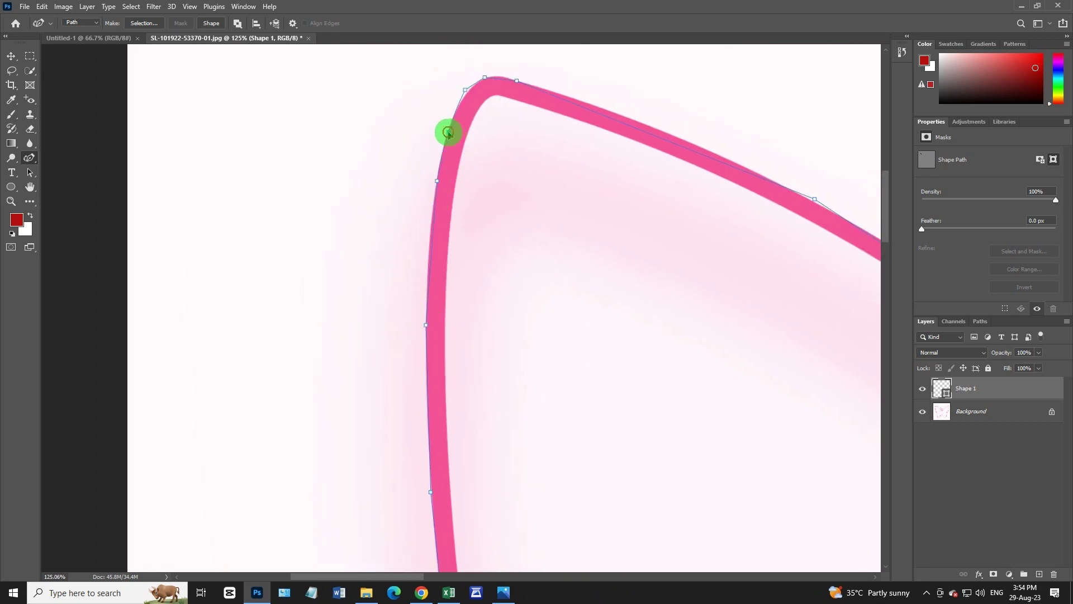
pyautogui.click(467, 89)
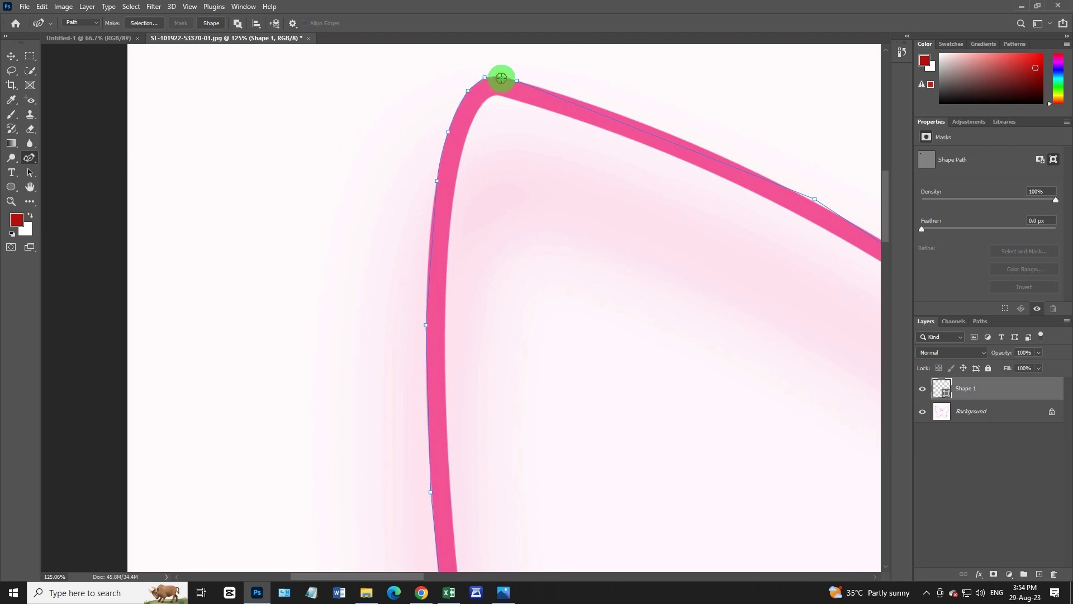
# Add anchors along the wing's top edge and down its upper edge, curving one segment.
pyautogui.click(670, 134)
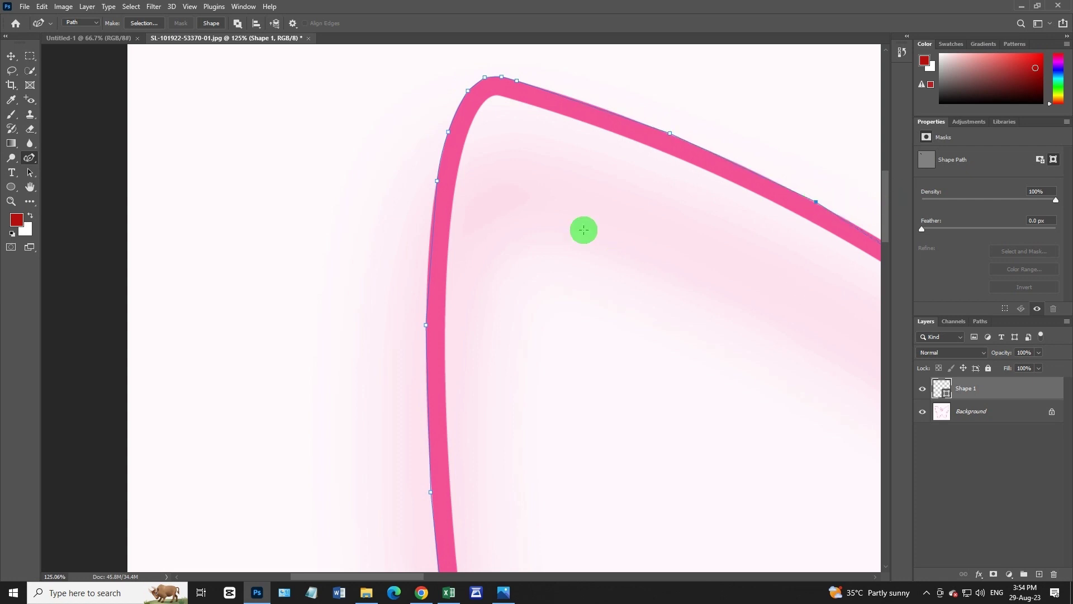
pyautogui.moveTo(691, 256); pyautogui.dragTo(366, 212)
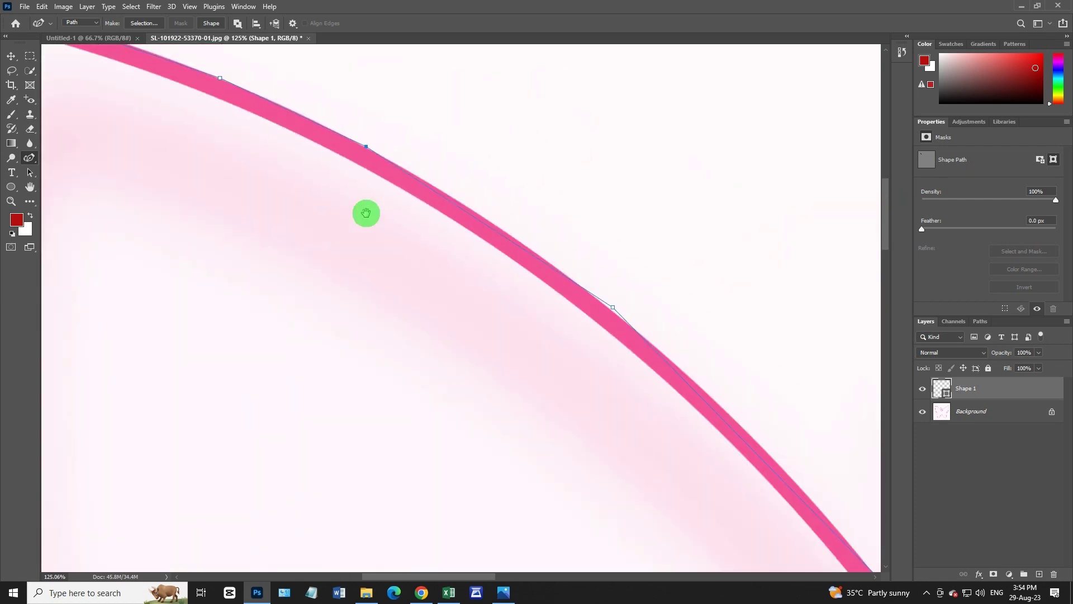
pyautogui.click(494, 225)
pyautogui.moveTo(613, 306); pyautogui.dragTo(614, 311)
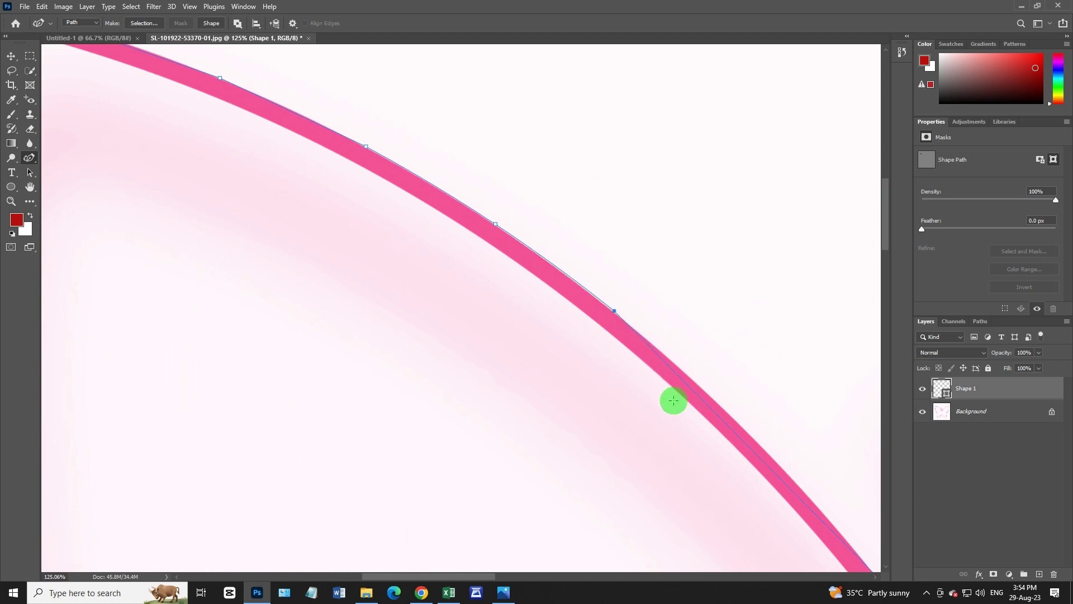
pyautogui.click(749, 434)
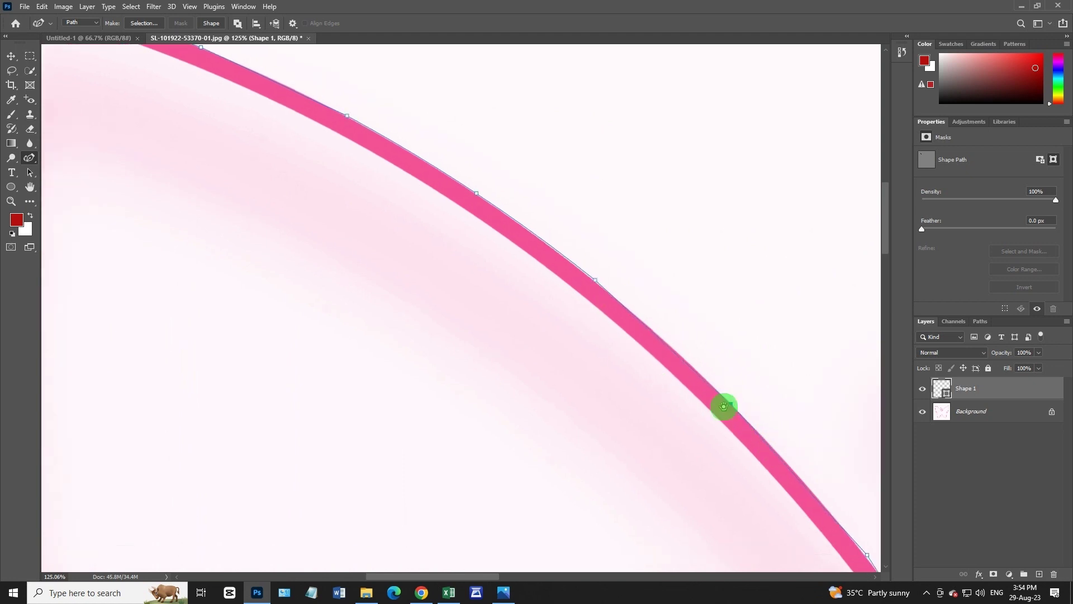
pyautogui.moveTo(749, 435); pyautogui.dragTo(335, 22)
# Continue the path along the wing's inner edge and left curve onto the body's ring.
pyautogui.moveTo(445, 133); pyautogui.dragTo(444, 140)
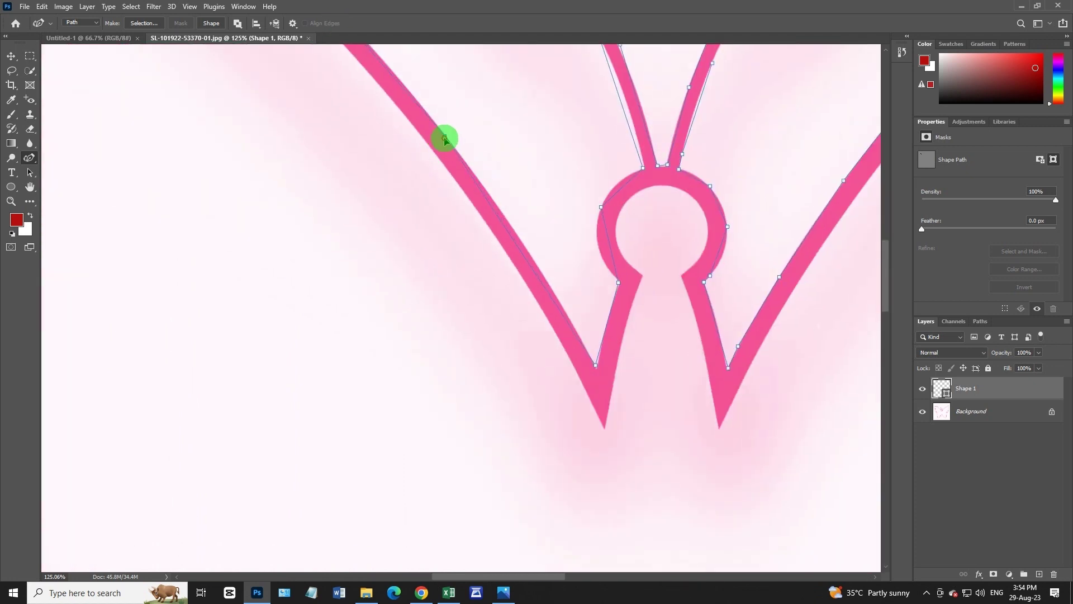
pyautogui.scroll(3, 400, 230)
pyautogui.click(412, 234)
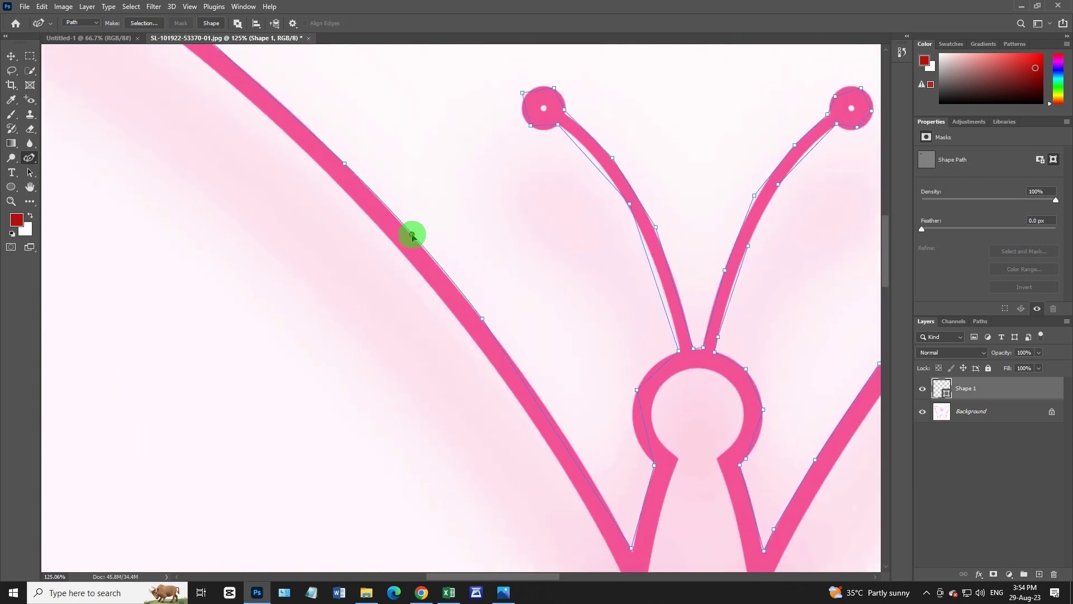
pyautogui.click(569, 442)
pyautogui.click(637, 437)
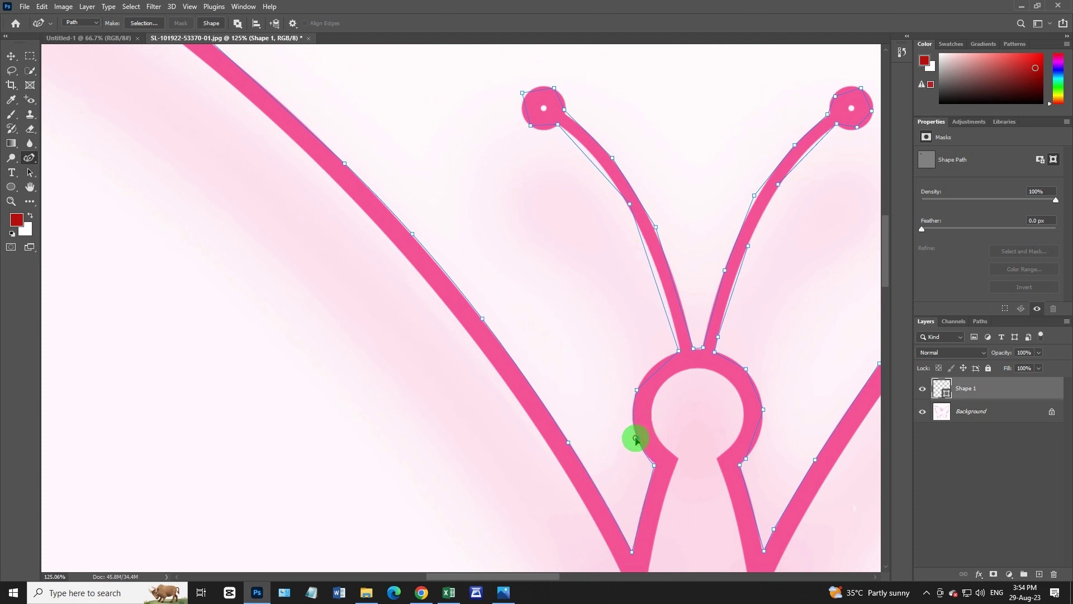
pyautogui.click(657, 467)
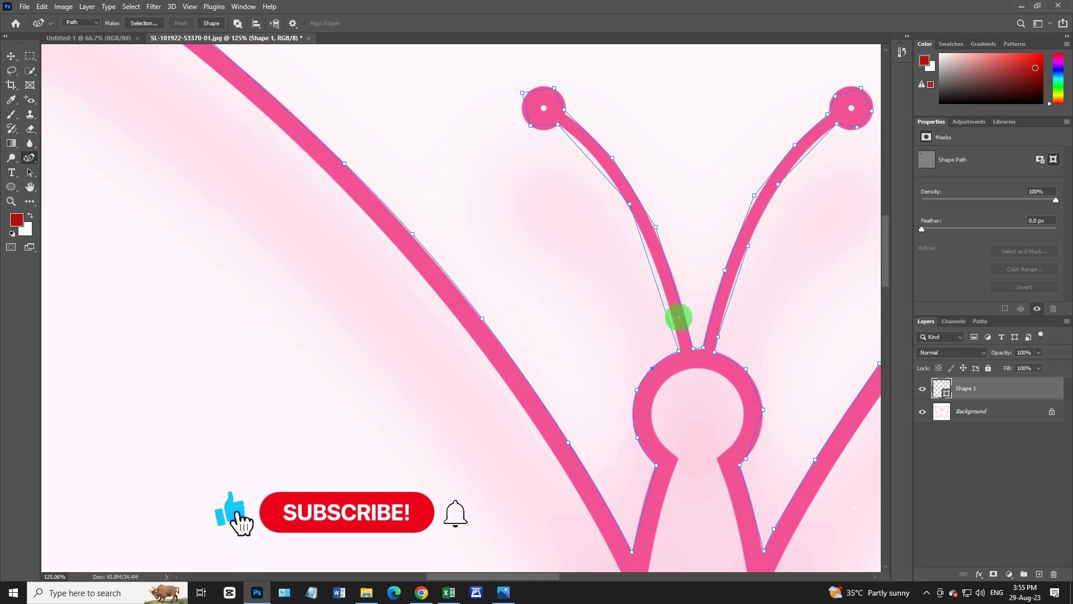
# Wrap the path around the left antenna's round tip with anchors and adjusted handles.
pyautogui.scroll(2, 679, 317)
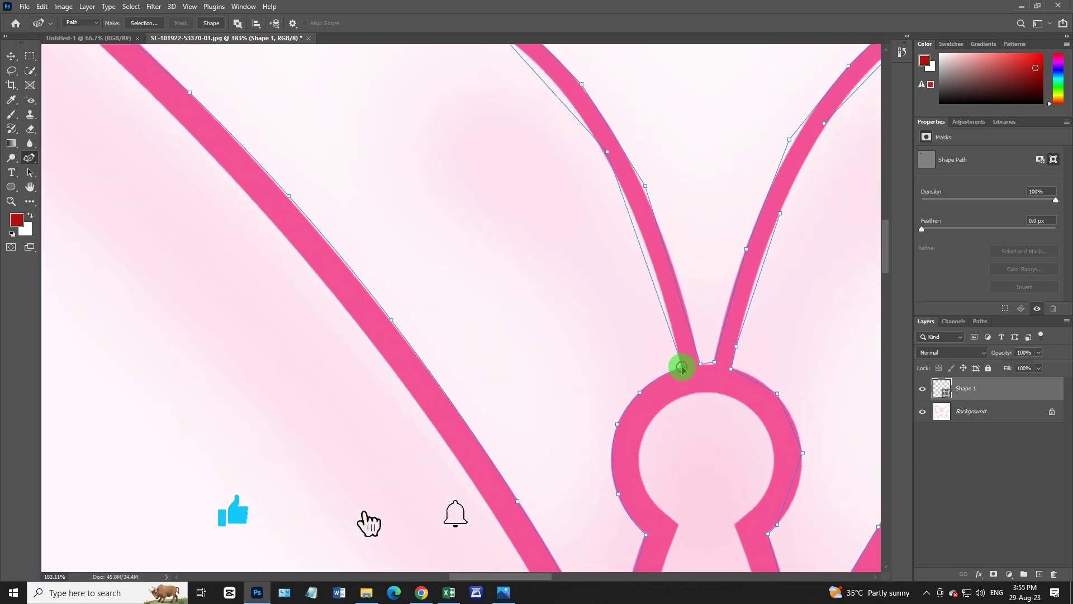
pyautogui.click(660, 279)
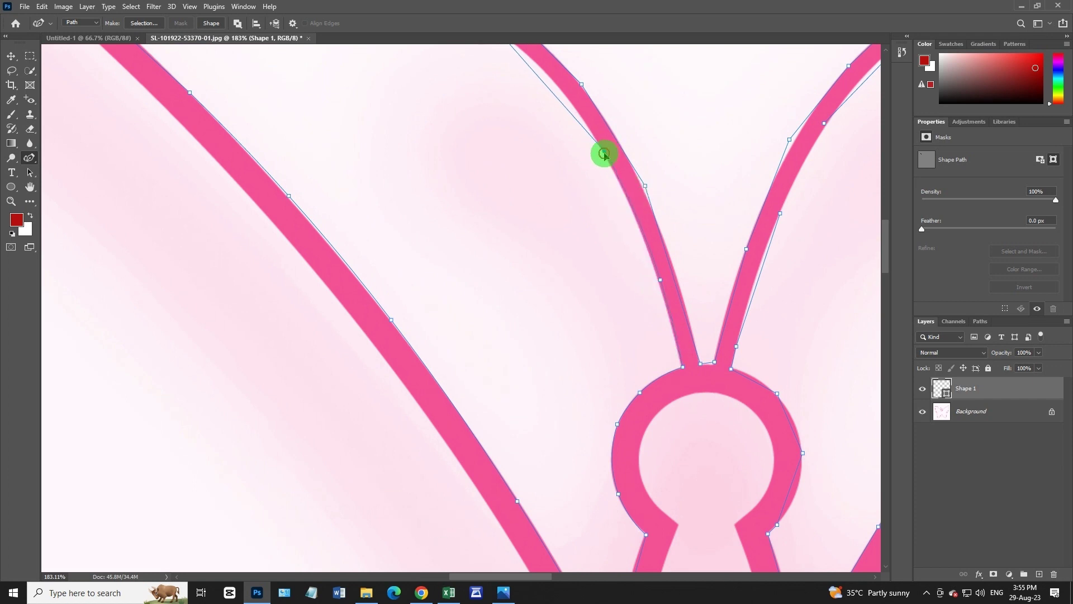
pyautogui.moveTo(546, 146); pyautogui.dragTo(580, 319)
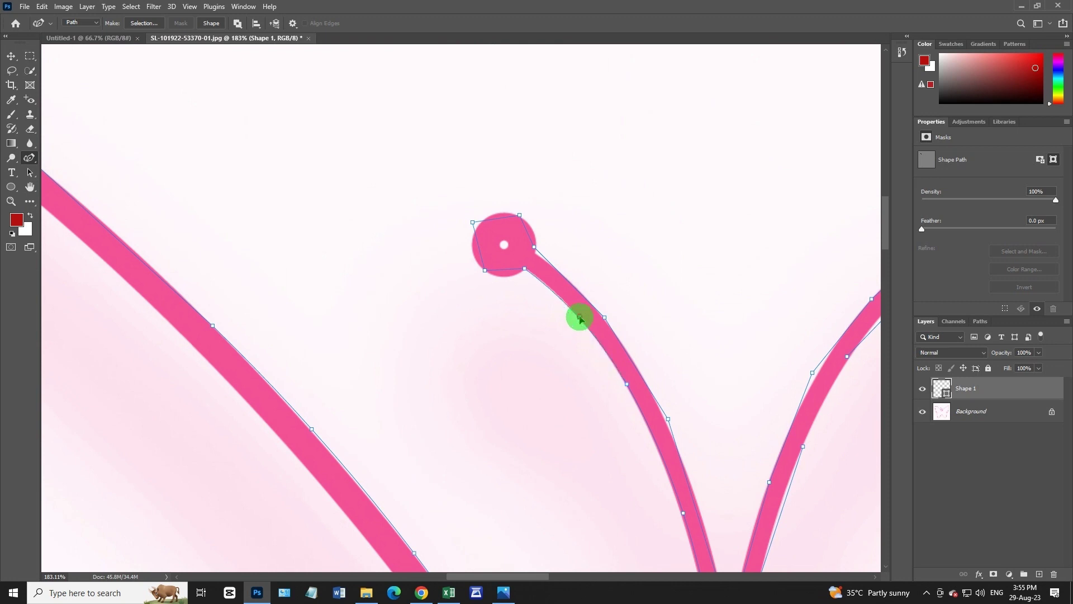
pyautogui.click(580, 317)
pyautogui.click(506, 277)
pyautogui.click(475, 257)
pyautogui.moveTo(498, 218); pyautogui.dragTo(502, 213)
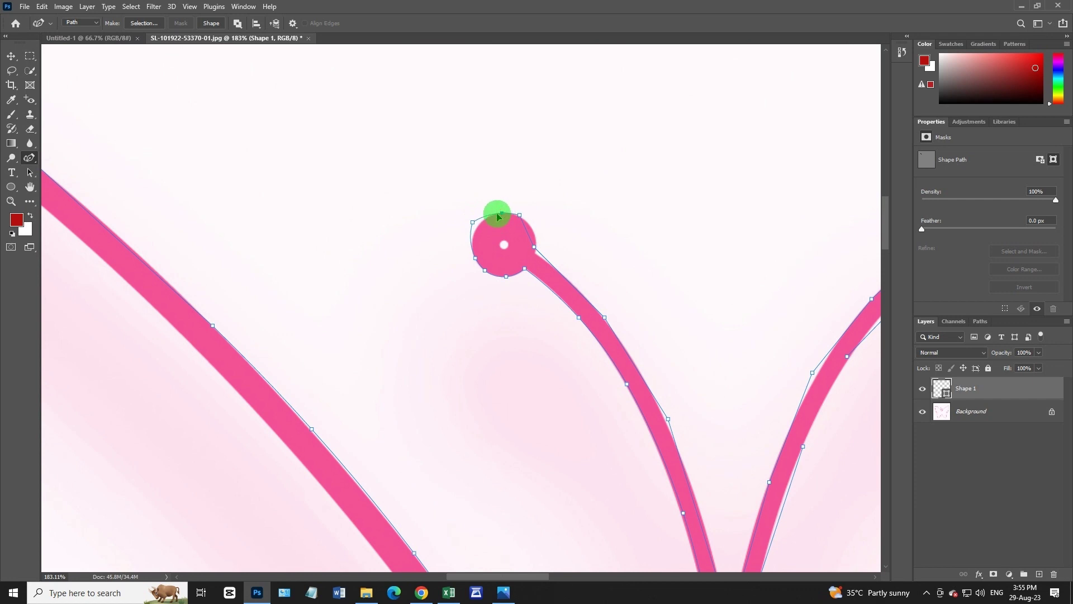
pyautogui.click(481, 222)
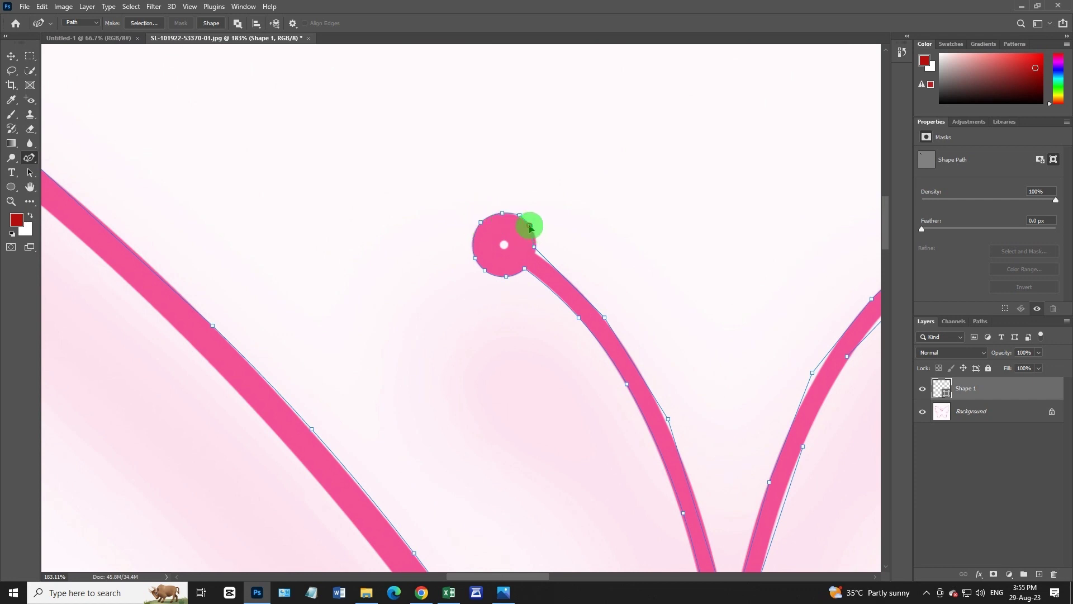
pyautogui.click(533, 237)
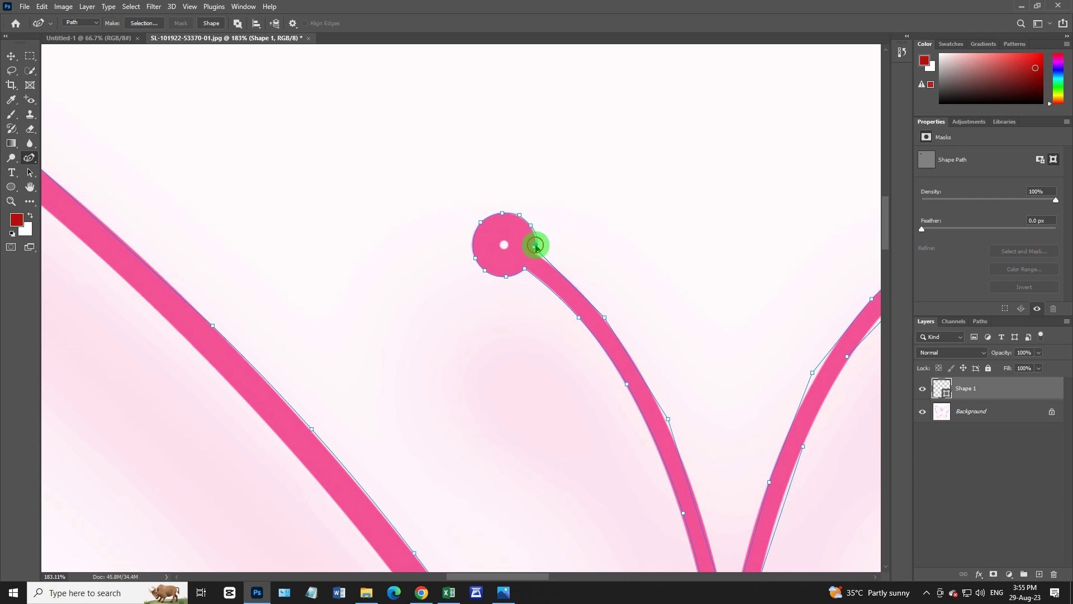
pyautogui.click(534, 246)
pyautogui.moveTo(536, 258); pyautogui.dragTo(533, 245)
pyautogui.moveTo(535, 257); pyautogui.dragTo(561, 284)
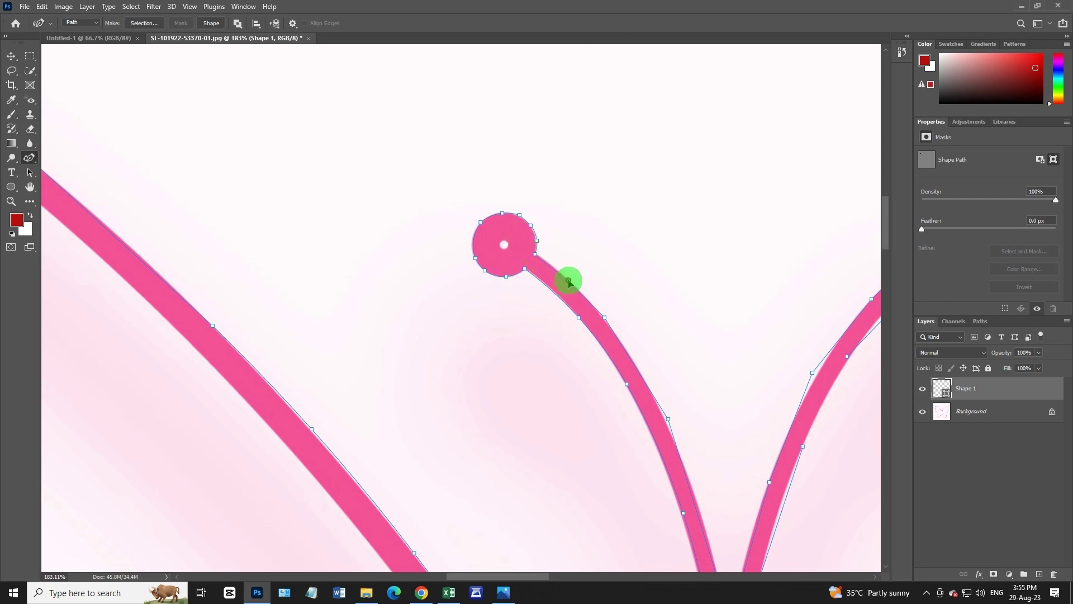
# Reshape the curve partway down the antenna stem to match its outline.
pyautogui.scroll(-5, 693, 380)
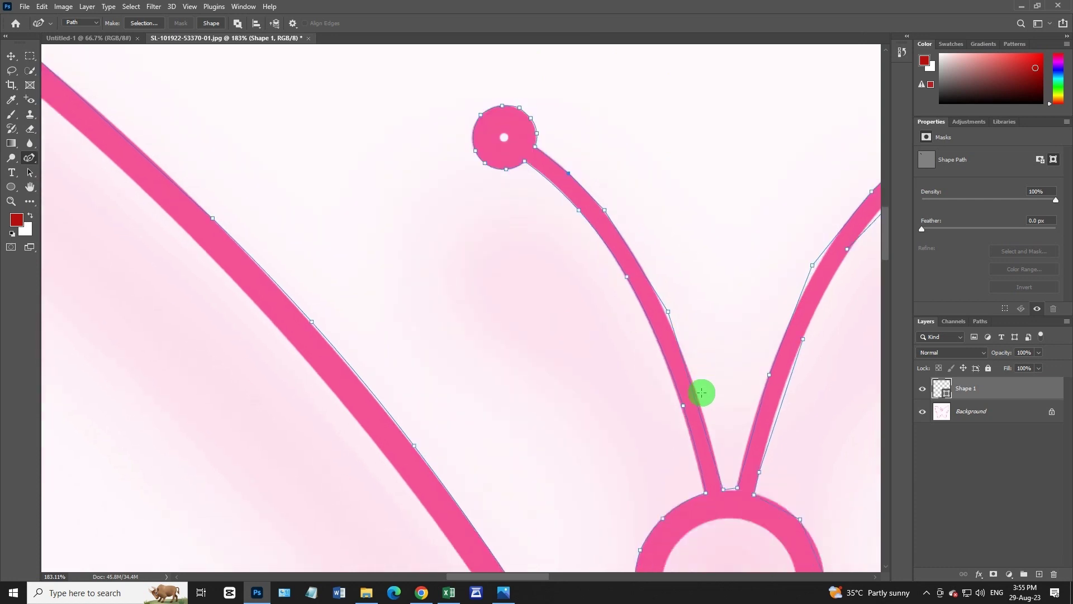
pyautogui.click(668, 311)
pyautogui.moveTo(666, 311)
pyautogui.mouseDown()
pyautogui.moveTo(695, 345)
pyautogui.moveTo(668, 321)
pyautogui.mouseUp()
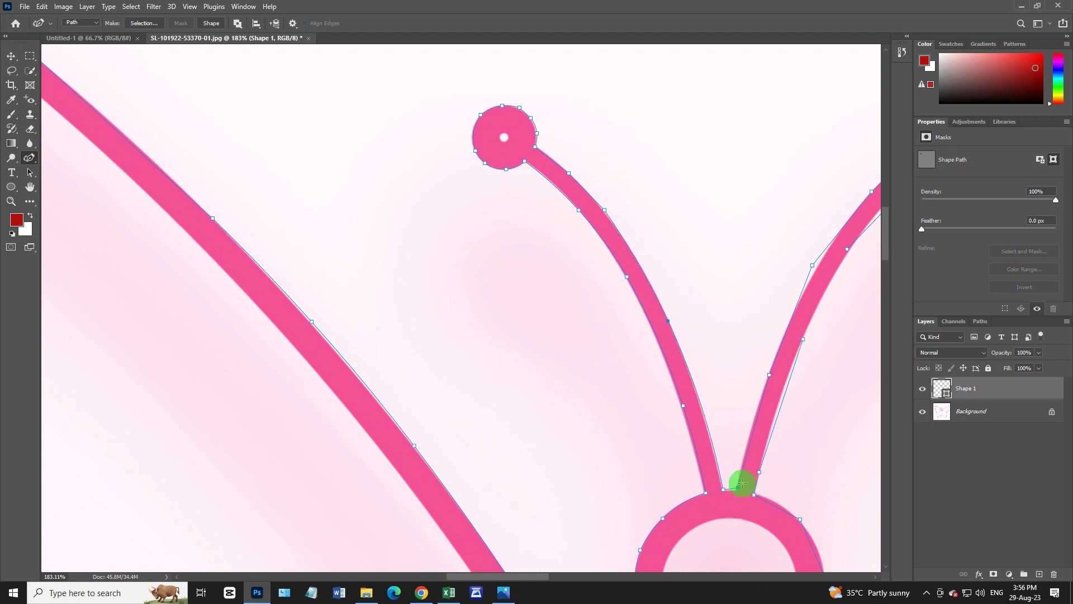
pyautogui.moveTo(743, 502)
pyautogui.mouseDown()
pyautogui.moveTo(592, 250)
pyautogui.moveTo(567, 242)
pyautogui.mouseUp()
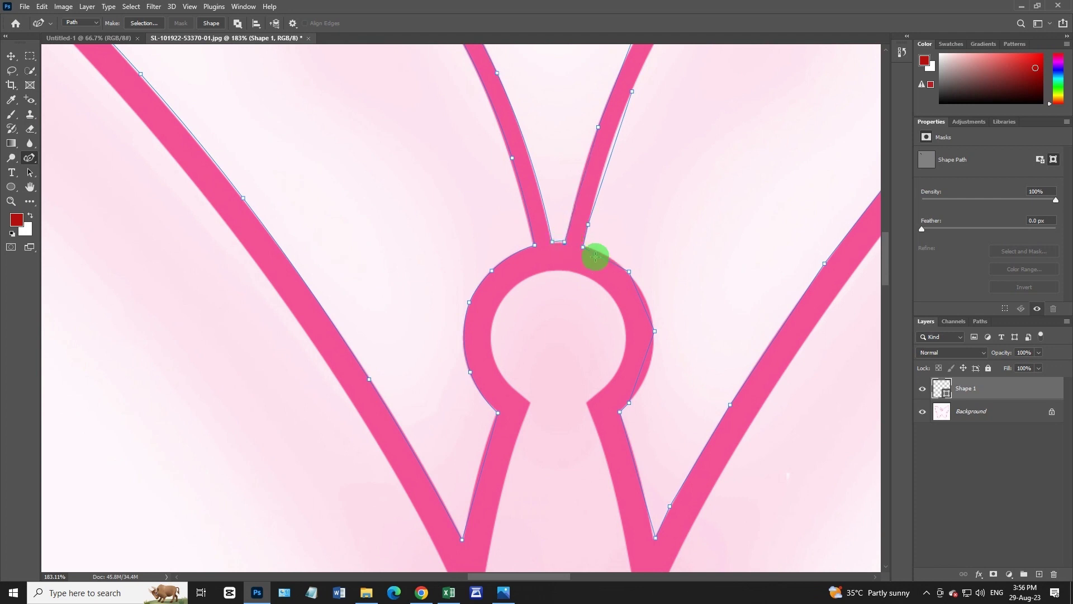
pyautogui.scroll(5, 578, 196)
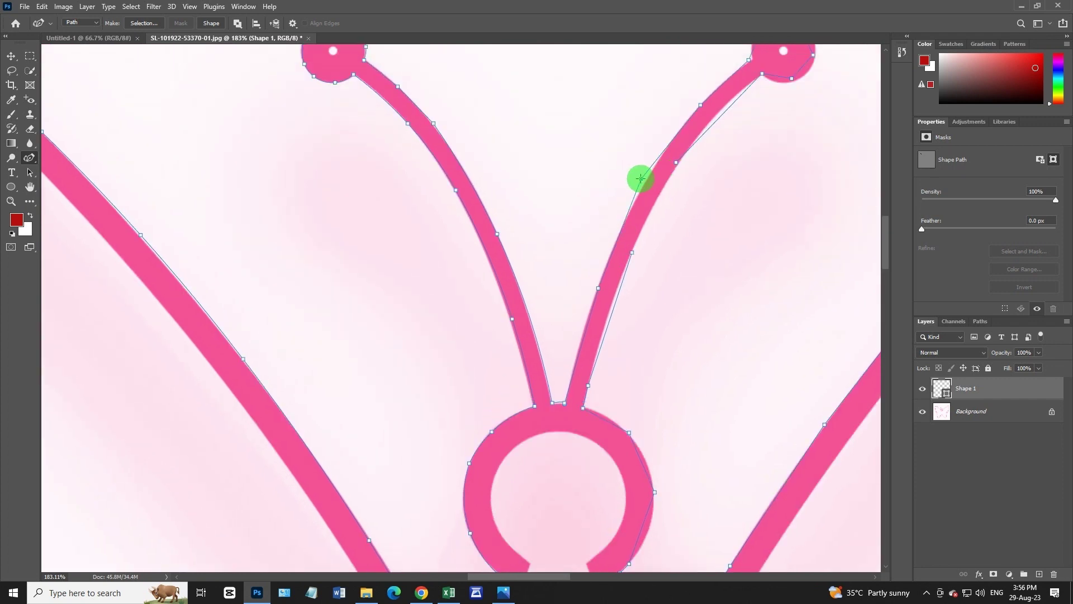
pyautogui.scroll(6, 774, 125)
pyautogui.hscroll(4, 774, 124)
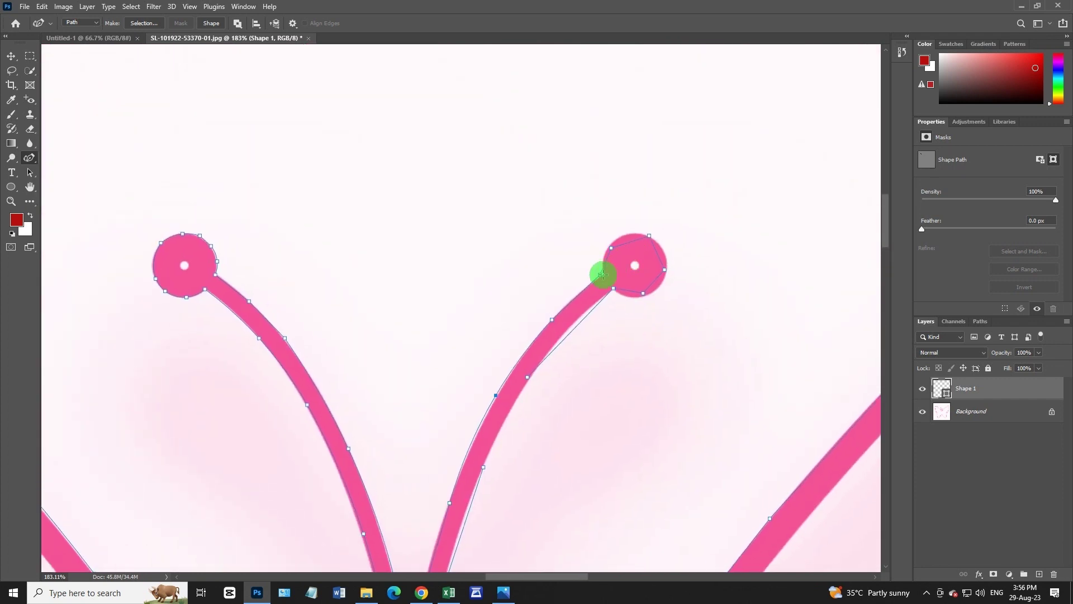
# Add anchors around the right antenna's round tip, from its base to its underside.
pyautogui.click(611, 249)
pyautogui.click(603, 258)
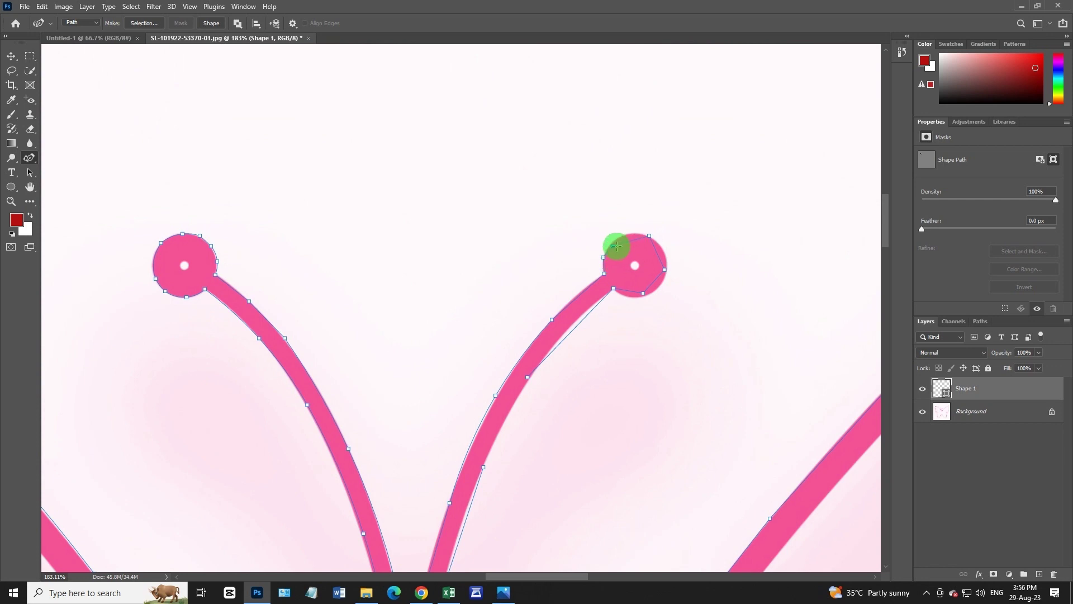
pyautogui.click(612, 244)
pyautogui.click(628, 233)
pyautogui.click(661, 244)
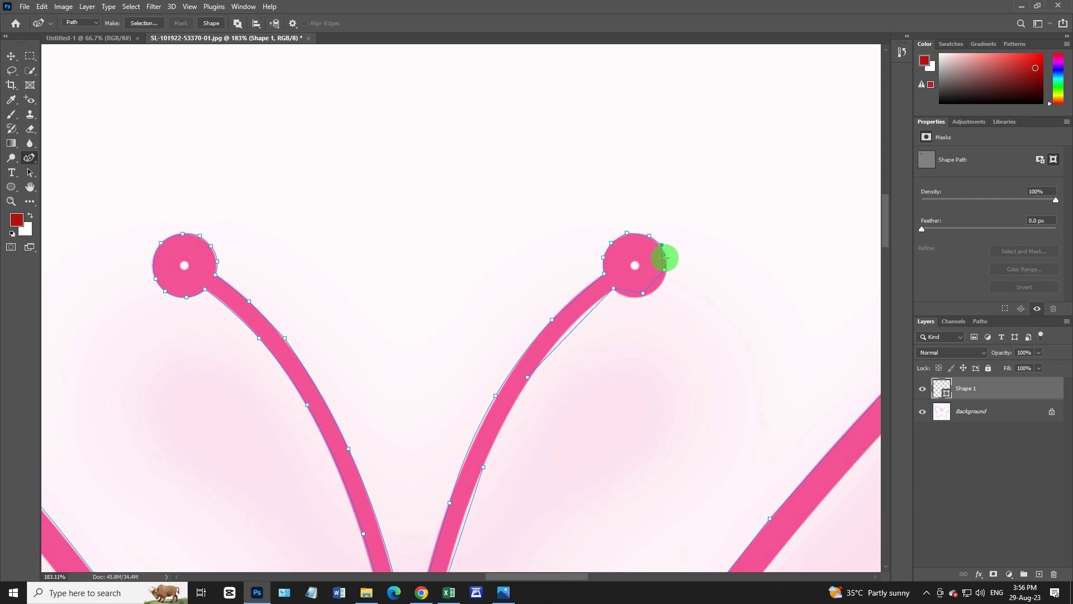
pyautogui.click(666, 258)
pyautogui.click(666, 272)
pyautogui.click(658, 288)
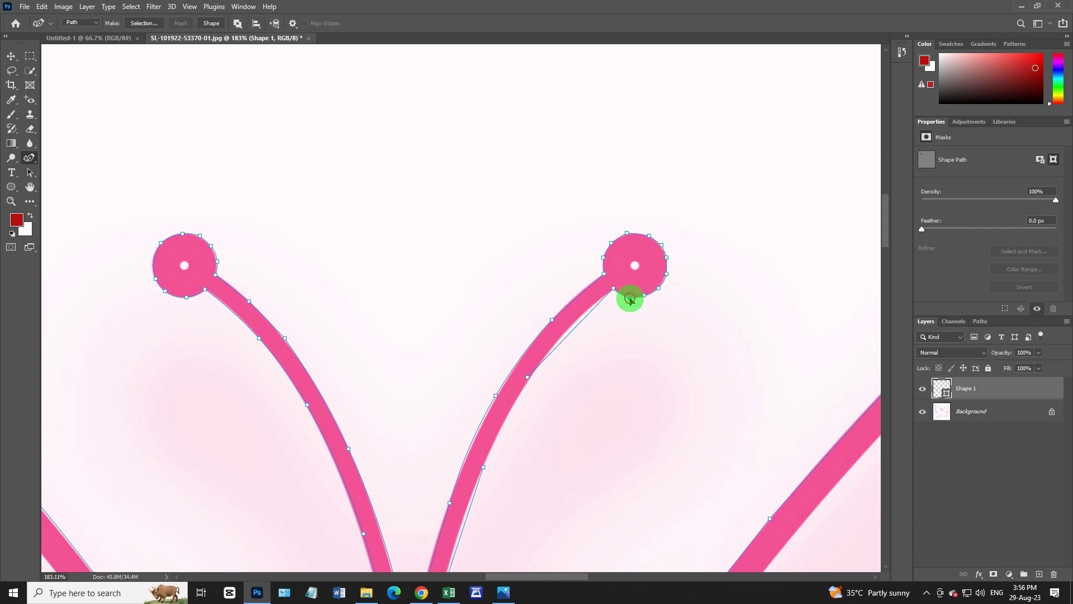
pyautogui.click(636, 298)
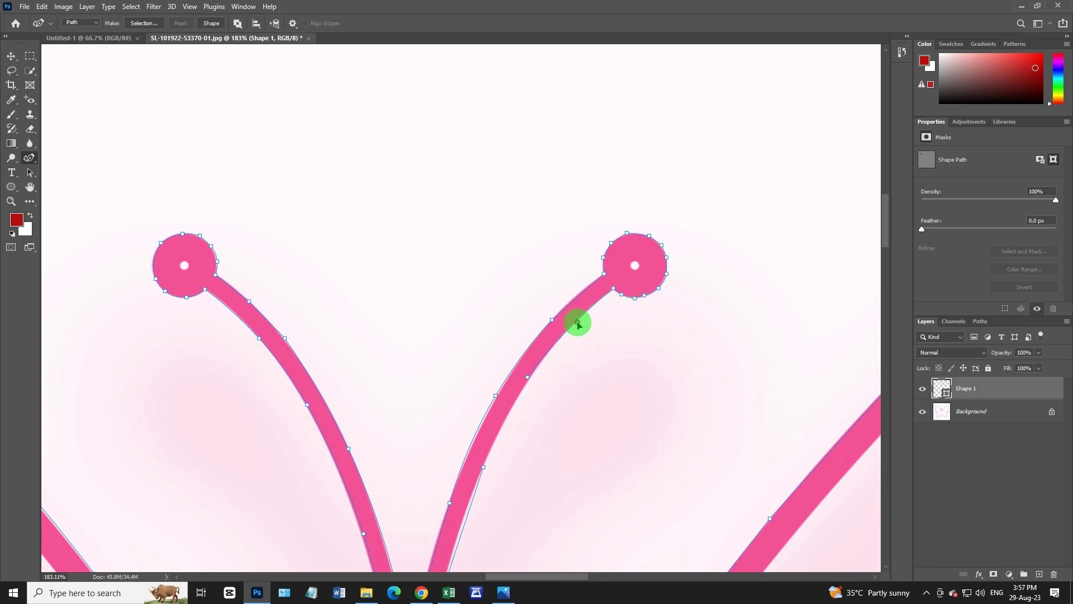
# Remove a stray anchor from the right antenna stem and add one lower on it.
pyautogui.scroll(-5, 593, 358)
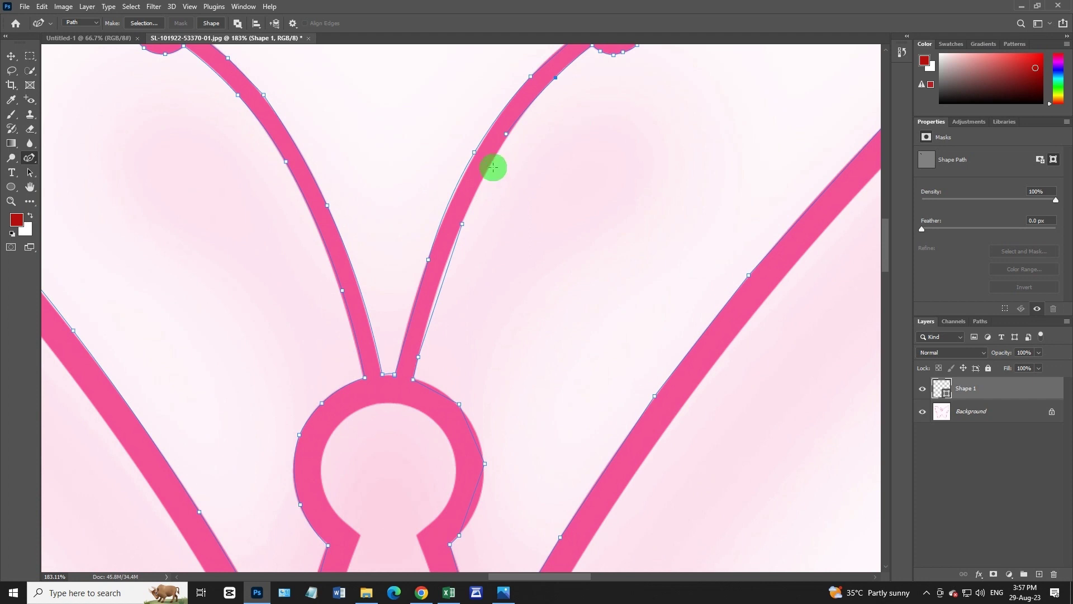
pyautogui.click(506, 134)
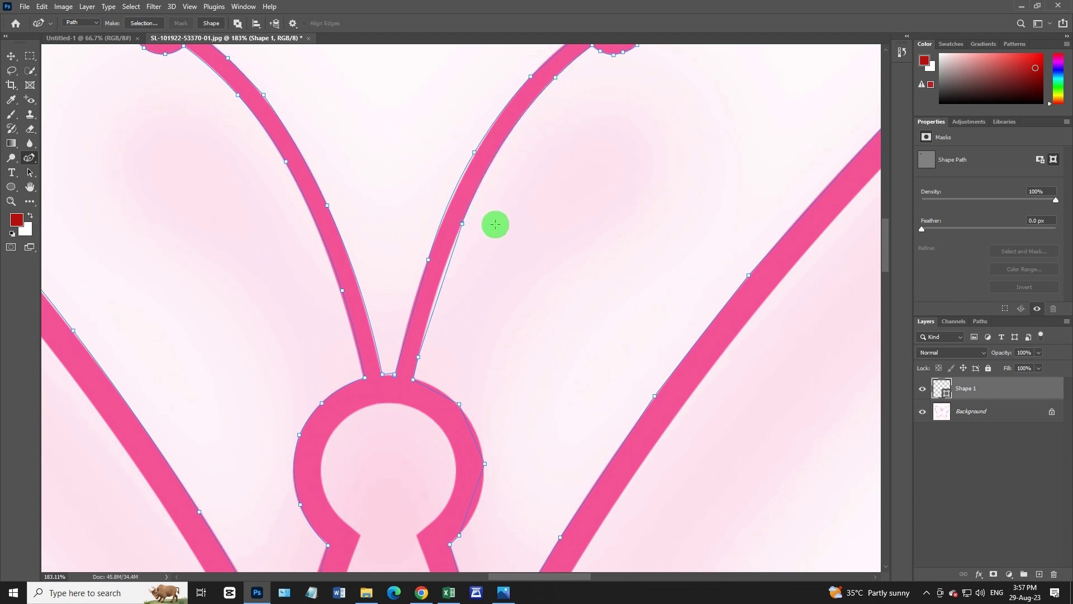
pyautogui.click(440, 288)
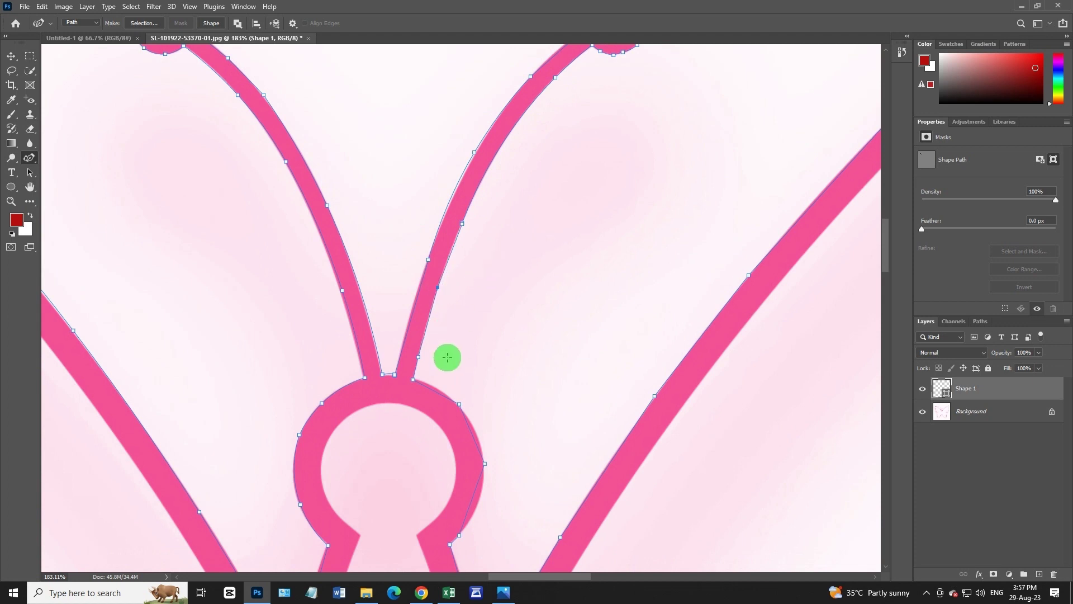
pyautogui.scroll(-1, 445, 358)
pyautogui.scroll(-4, 450, 338)
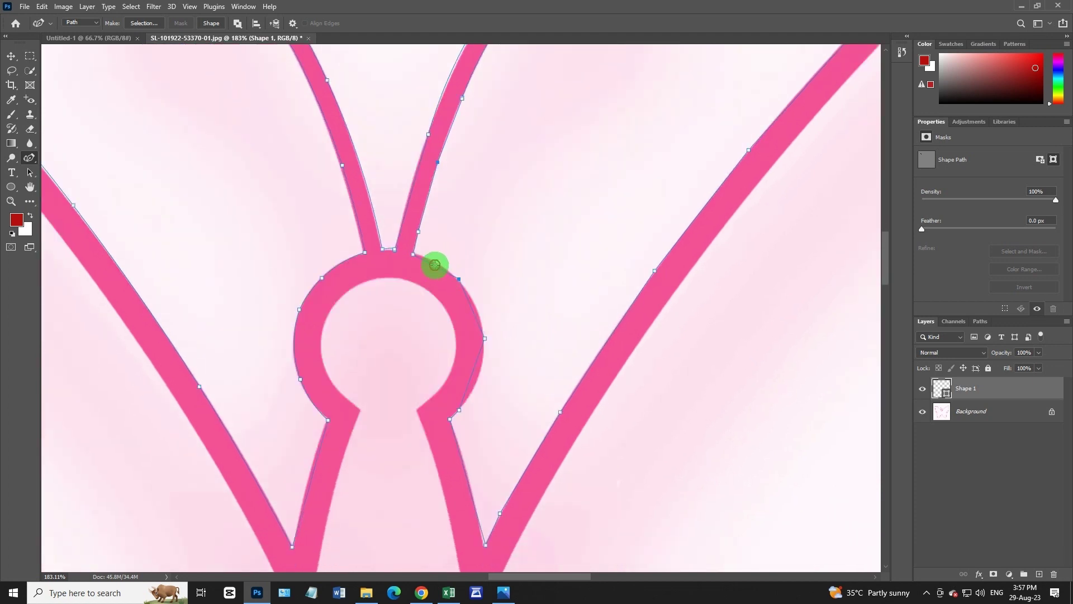
# Add anchors down the body's right side, pulling the path out to its outer edge.
pyautogui.click(436, 262)
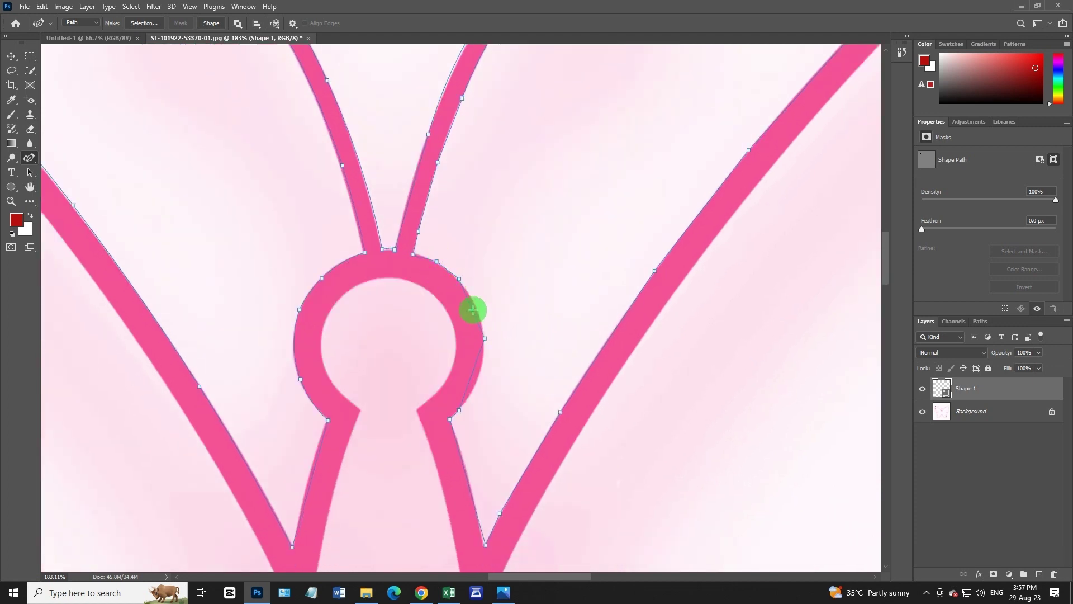
pyautogui.click(477, 308)
pyautogui.moveTo(472, 376); pyautogui.dragTo(477, 385)
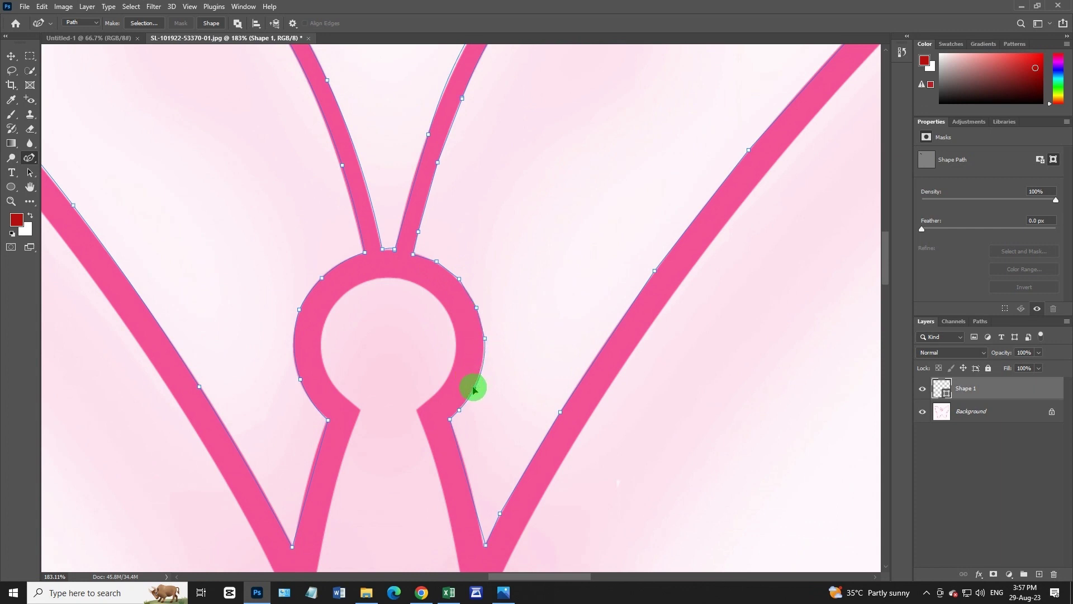
pyautogui.scroll(-3, 464, 402)
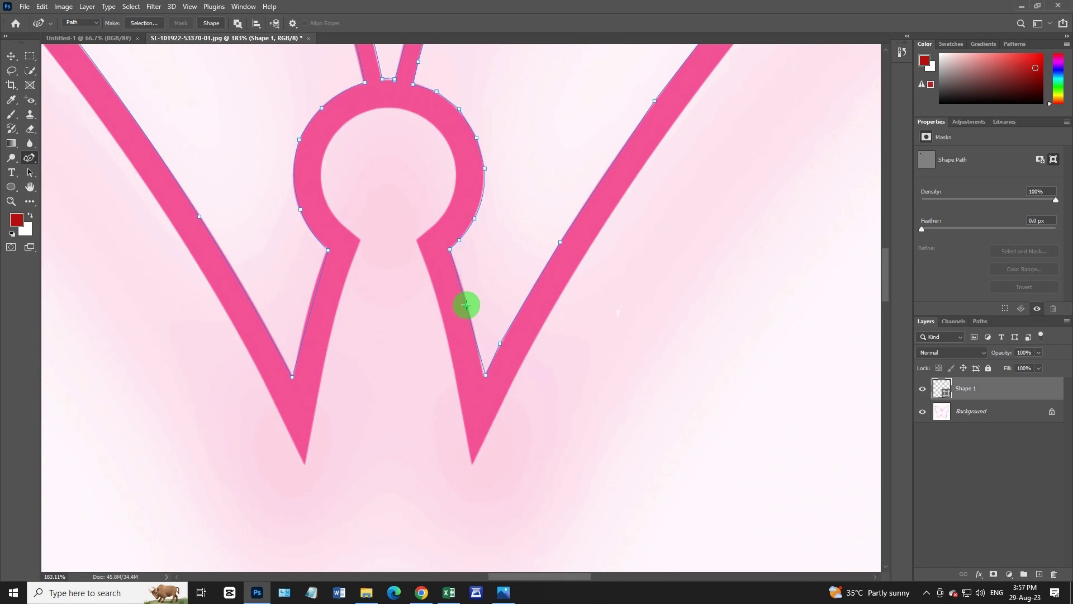
pyautogui.click(470, 305)
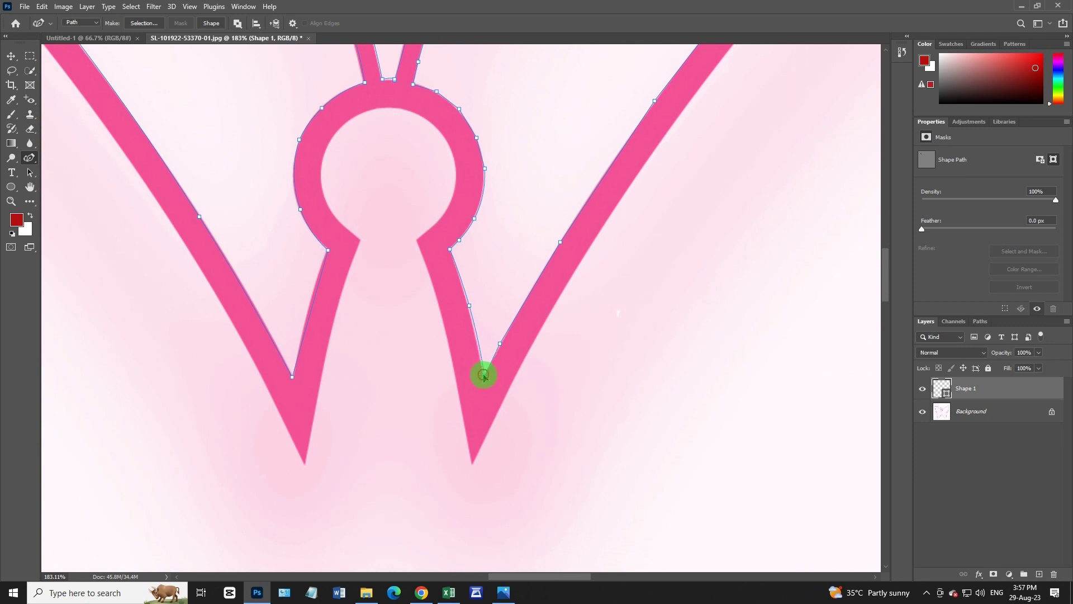
pyautogui.click(470, 309)
# Shift and add anchors near the right wing's upper corner so the path hugs the stroke.
pyautogui.moveTo(747, 139); pyautogui.dragTo(546, 469)
pyautogui.moveTo(785, 194); pyautogui.dragTo(630, 307)
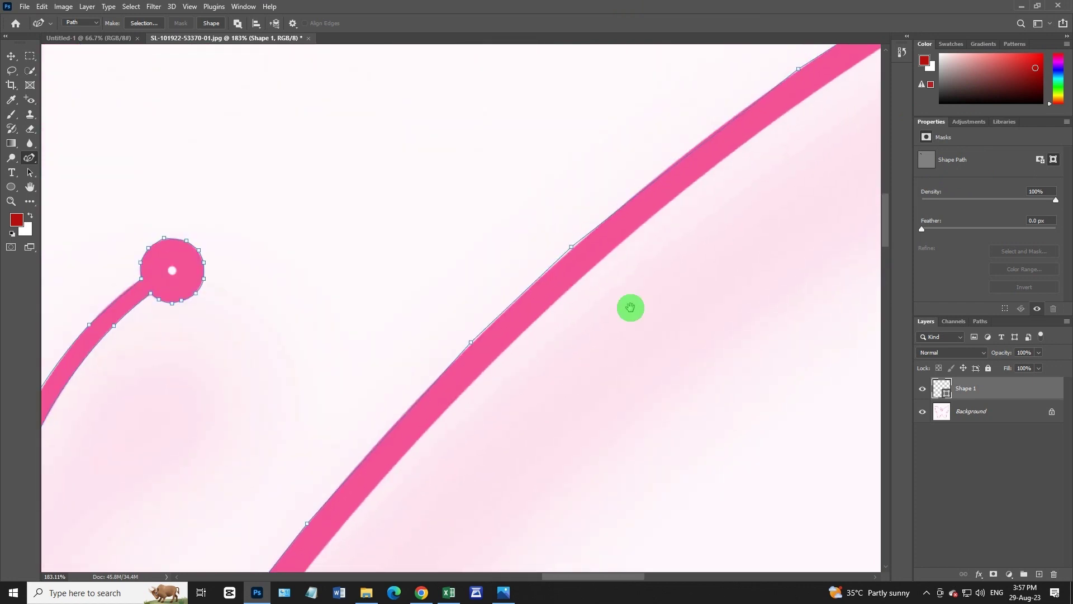
pyautogui.click(576, 247)
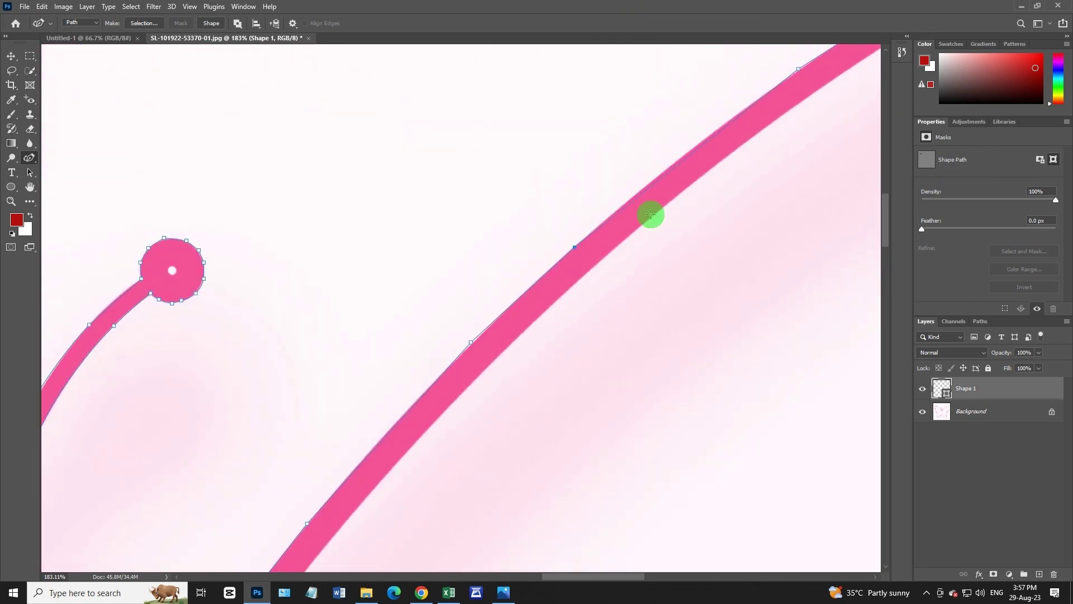
pyautogui.moveTo(670, 169); pyautogui.dragTo(257, 424)
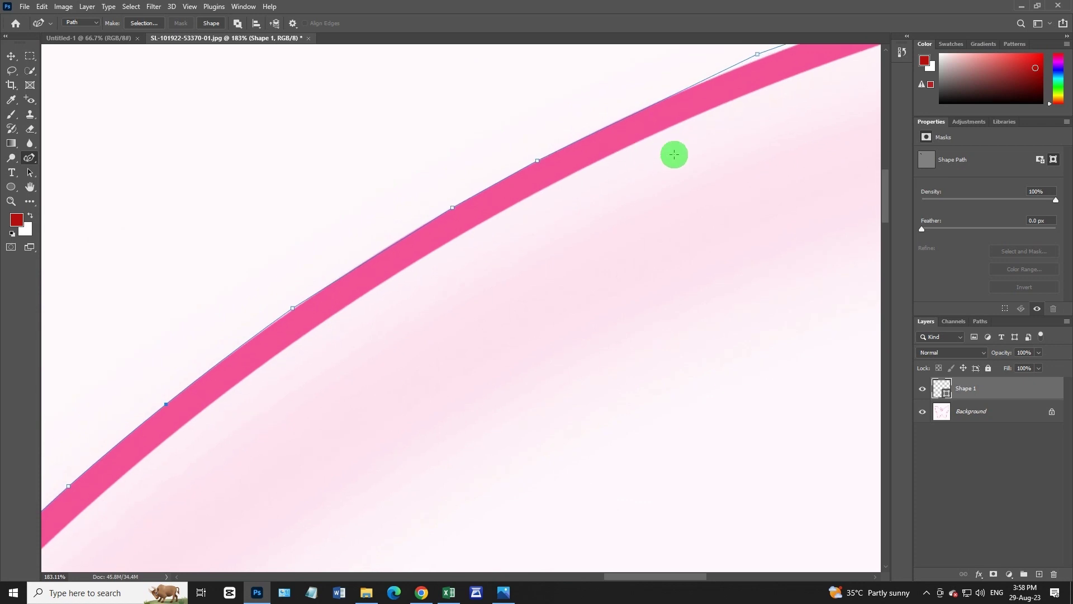
pyautogui.moveTo(674, 153); pyautogui.dragTo(351, 408)
pyautogui.moveTo(376, 314); pyautogui.dragTo(382, 316)
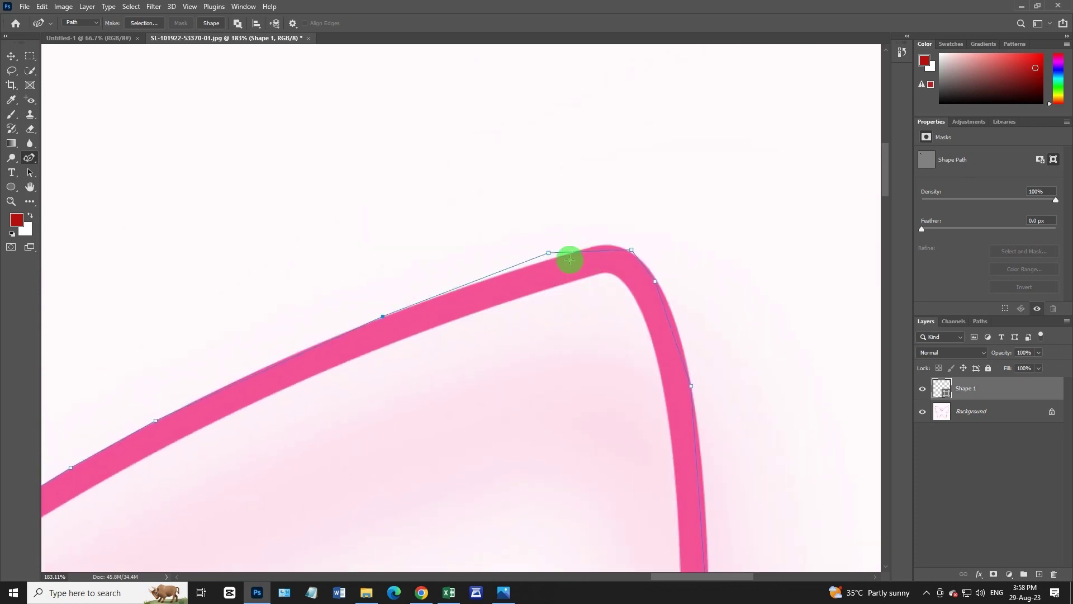
pyautogui.moveTo(547, 252); pyautogui.dragTo(556, 257)
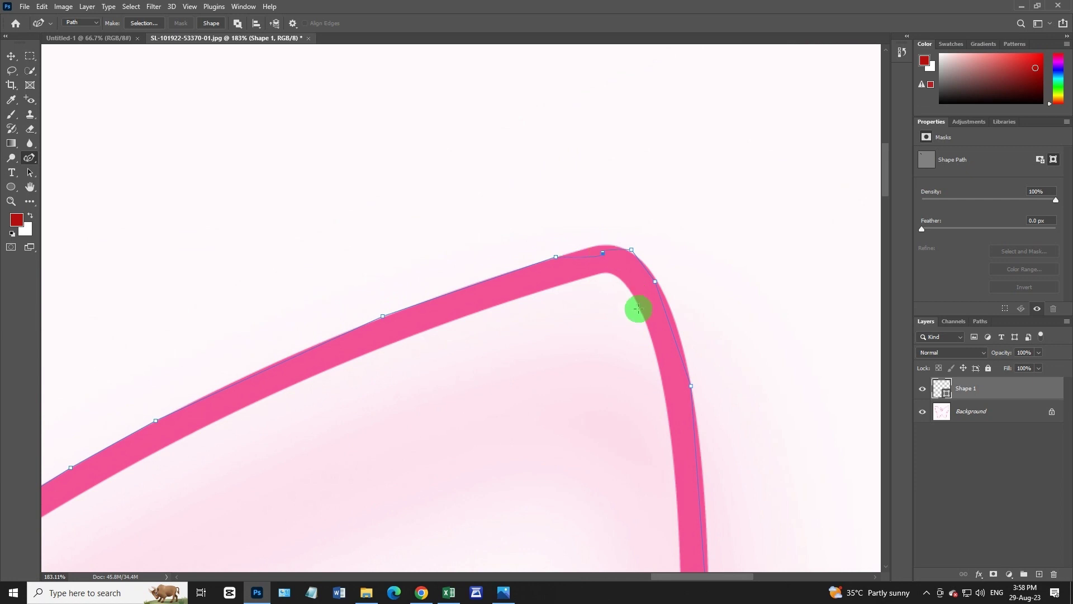
# Add points rounding the right wing's top corner and down its outer edge toward the notch.
pyautogui.click(602, 245)
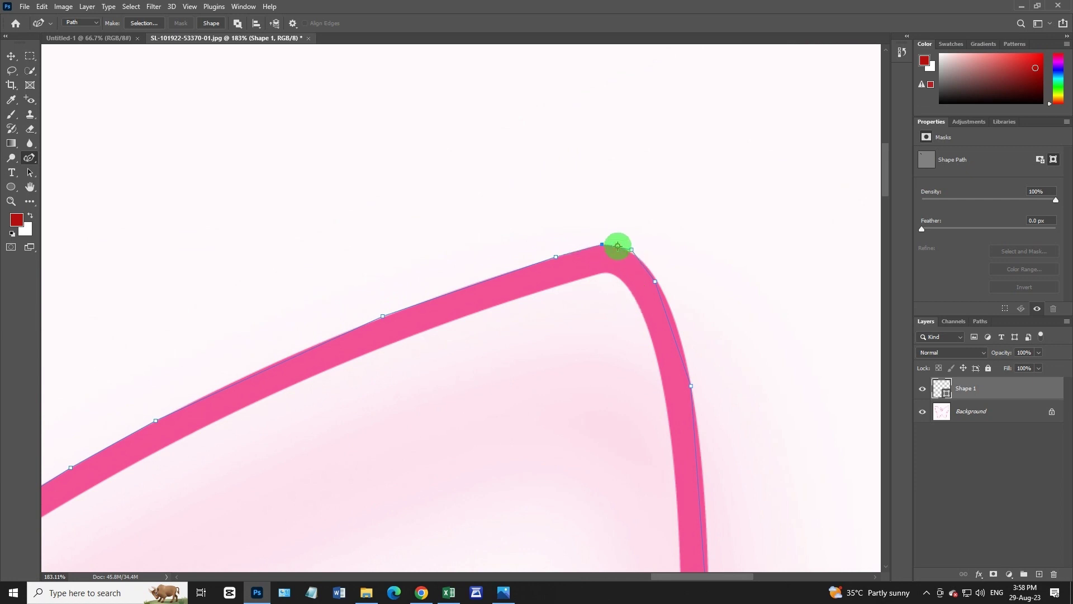
pyautogui.click(620, 246)
pyautogui.click(634, 255)
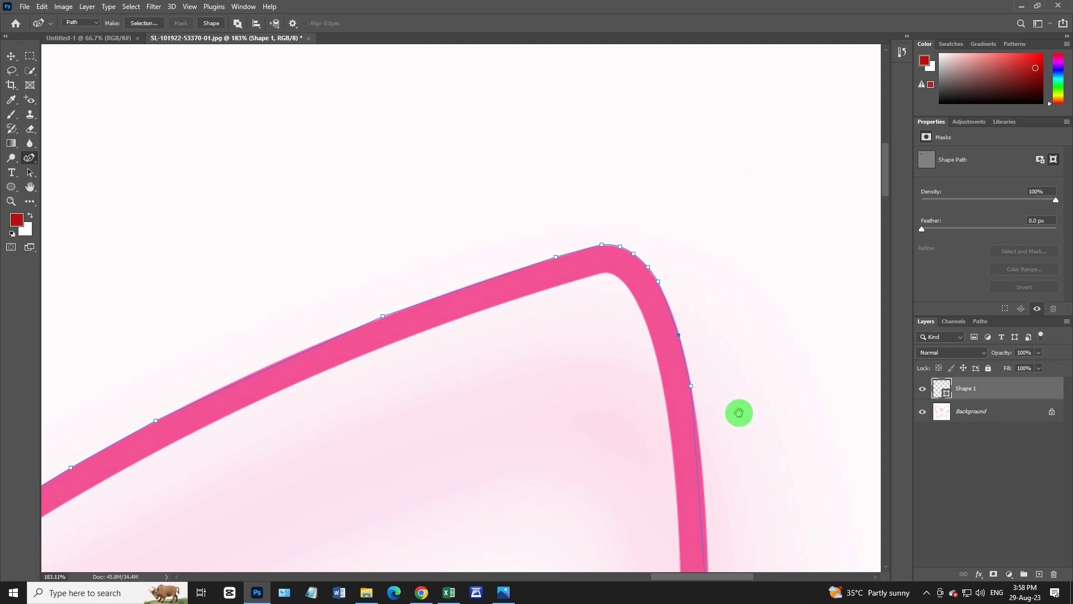
pyautogui.moveTo(738, 411); pyautogui.dragTo(617, 156)
pyautogui.click(603, 208)
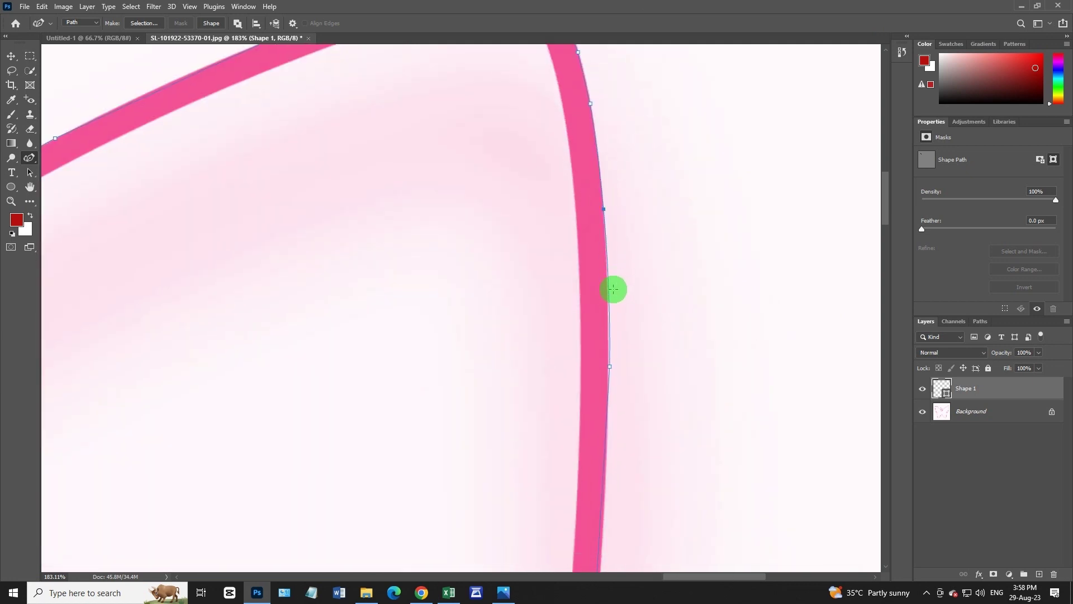
pyautogui.scroll(-2, 645, 340)
pyautogui.scroll(-2, 621, 363)
pyautogui.scroll(-3, 601, 375)
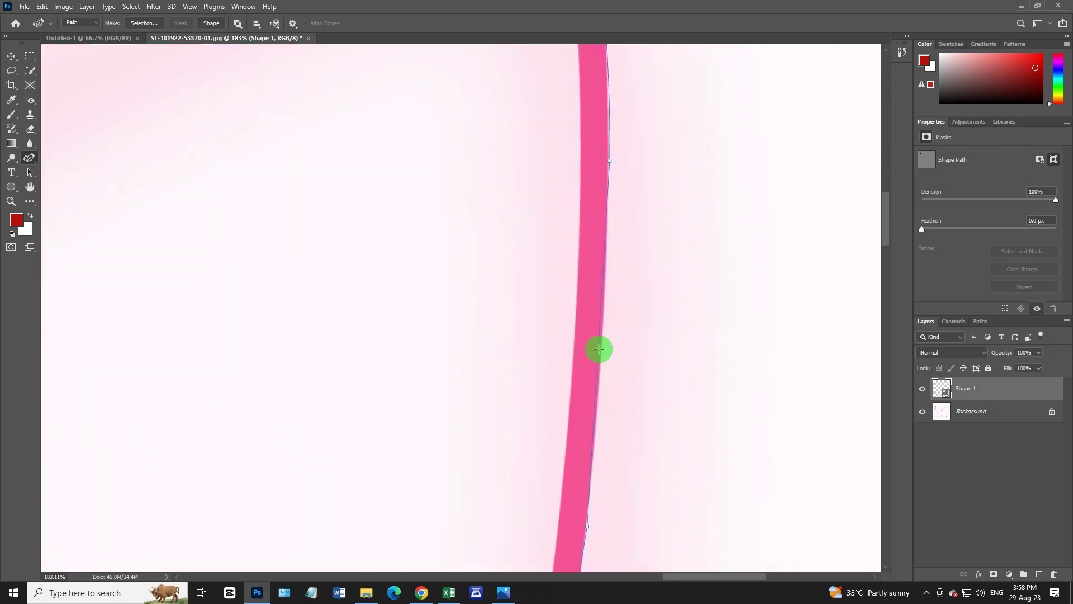
pyautogui.moveTo(662, 343); pyautogui.dragTo(659, 137)
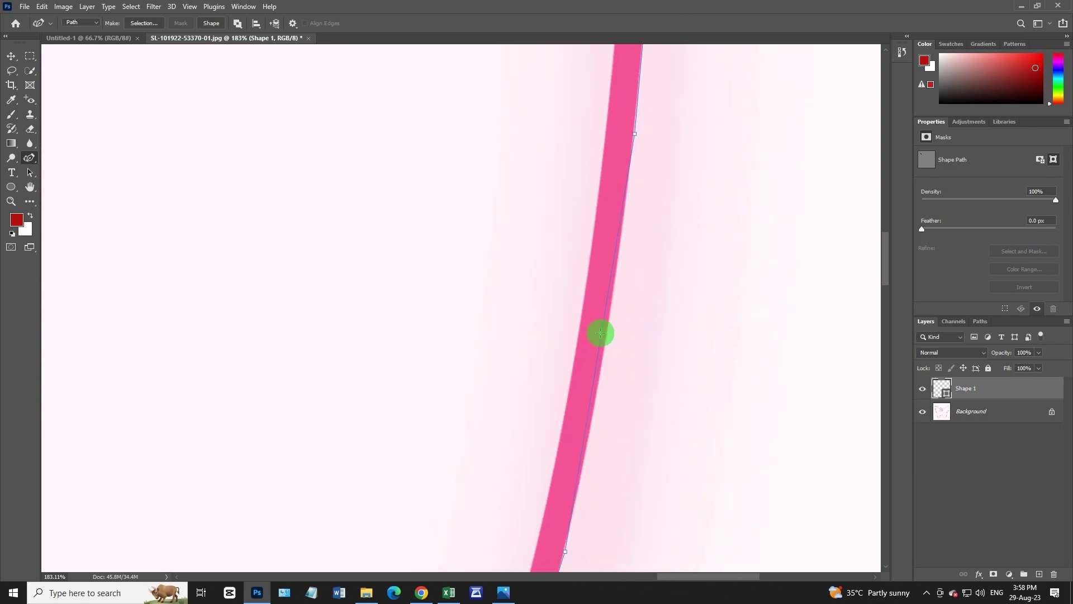
pyautogui.moveTo(613, 348); pyautogui.dragTo(760, 69)
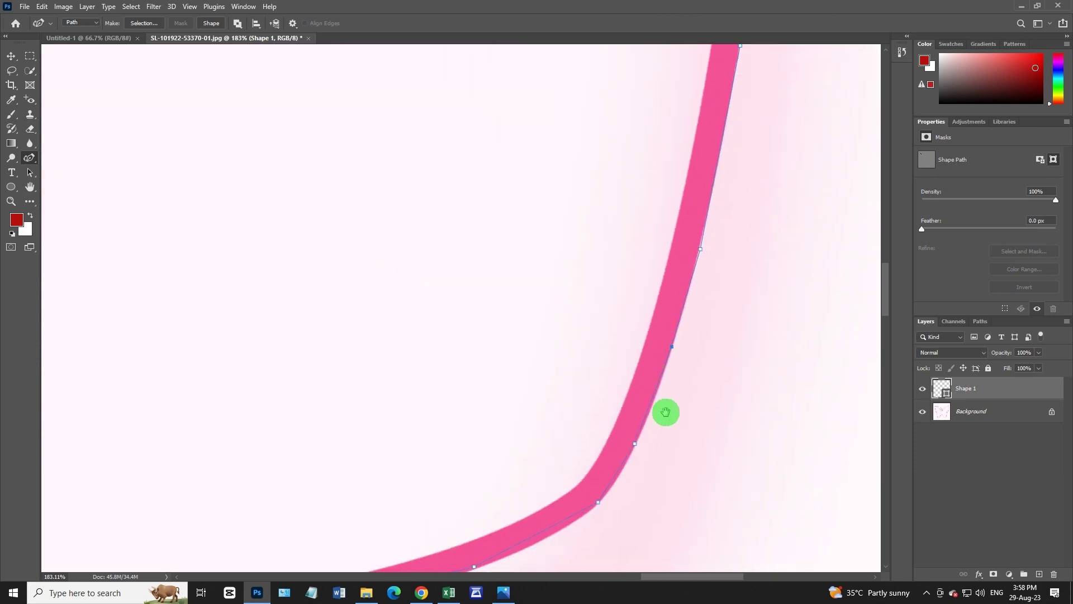
pyautogui.moveTo(666, 412); pyautogui.dragTo(799, 8)
# Add anchors along the curve above the right wing's sharp tip, around it and past the inner bend.
pyautogui.click(727, 107)
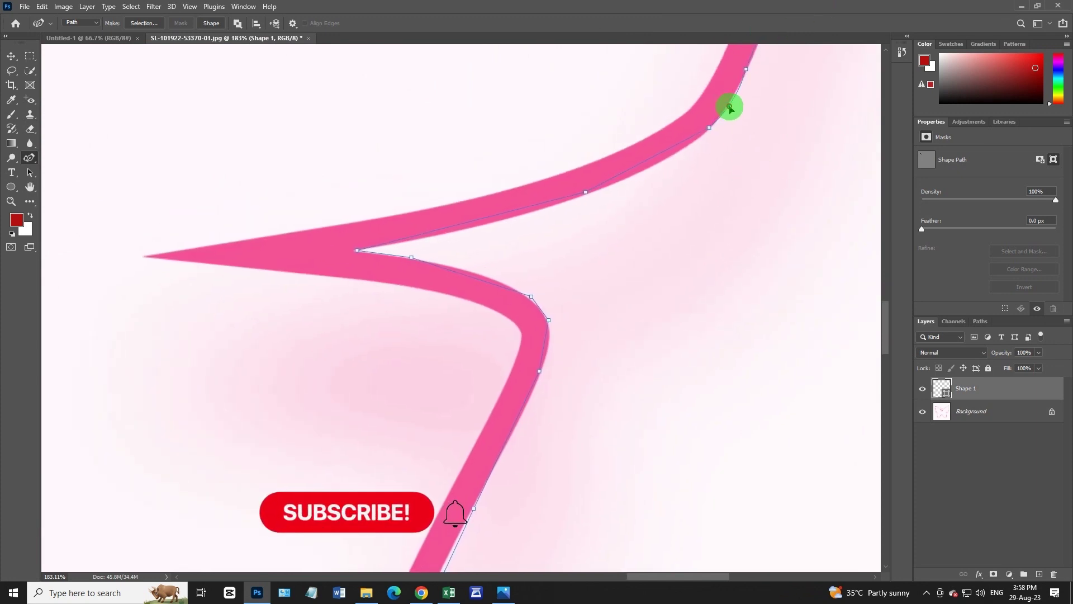
pyautogui.click(650, 163)
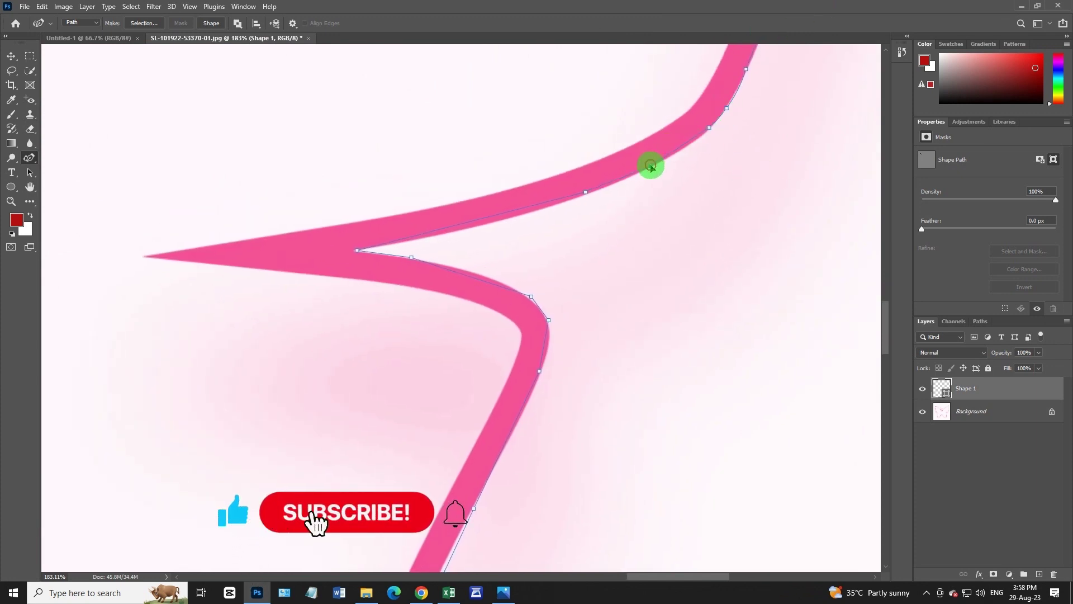
pyautogui.click(699, 138)
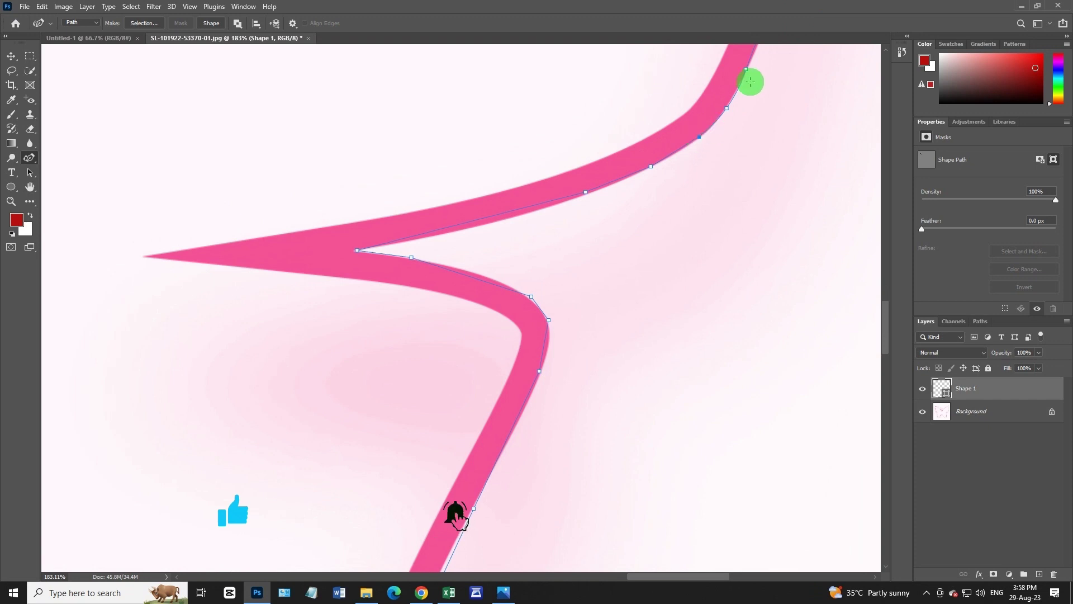
pyautogui.click(503, 220)
pyautogui.click(585, 194)
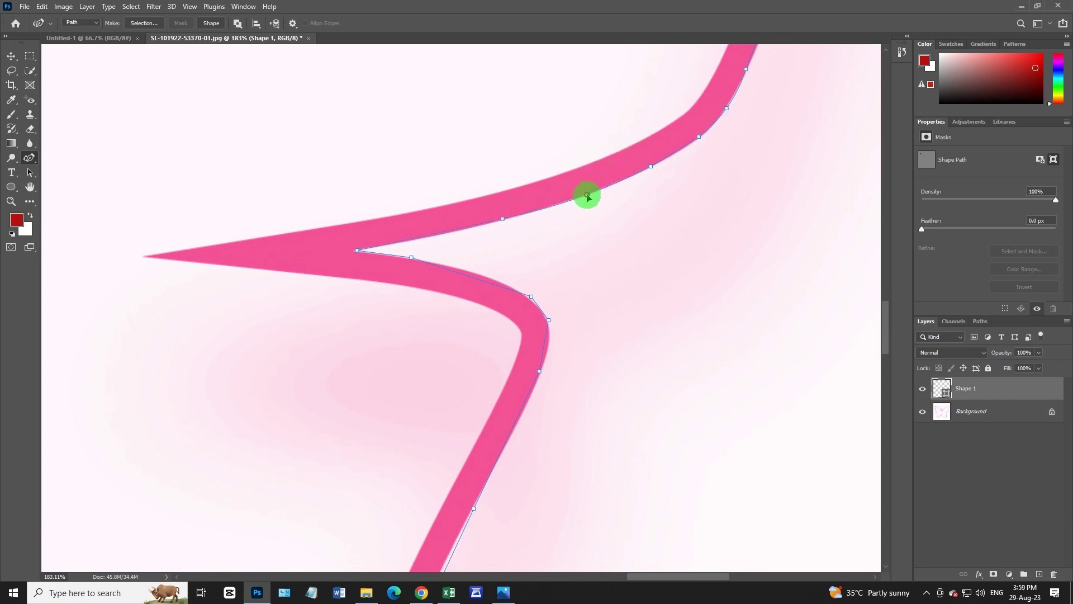
pyautogui.click(481, 277)
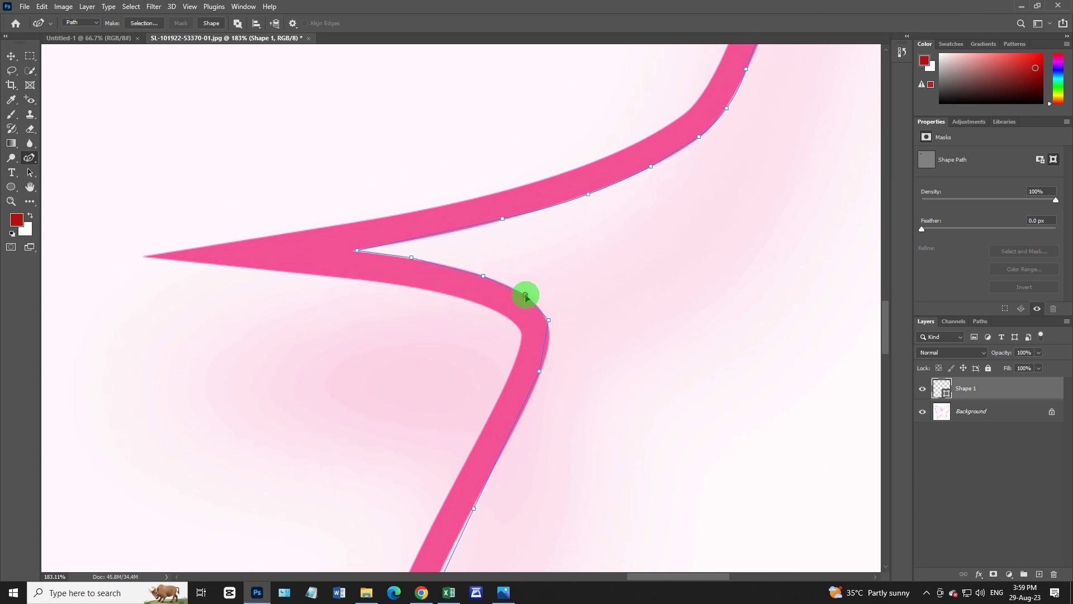
pyautogui.click(539, 308)
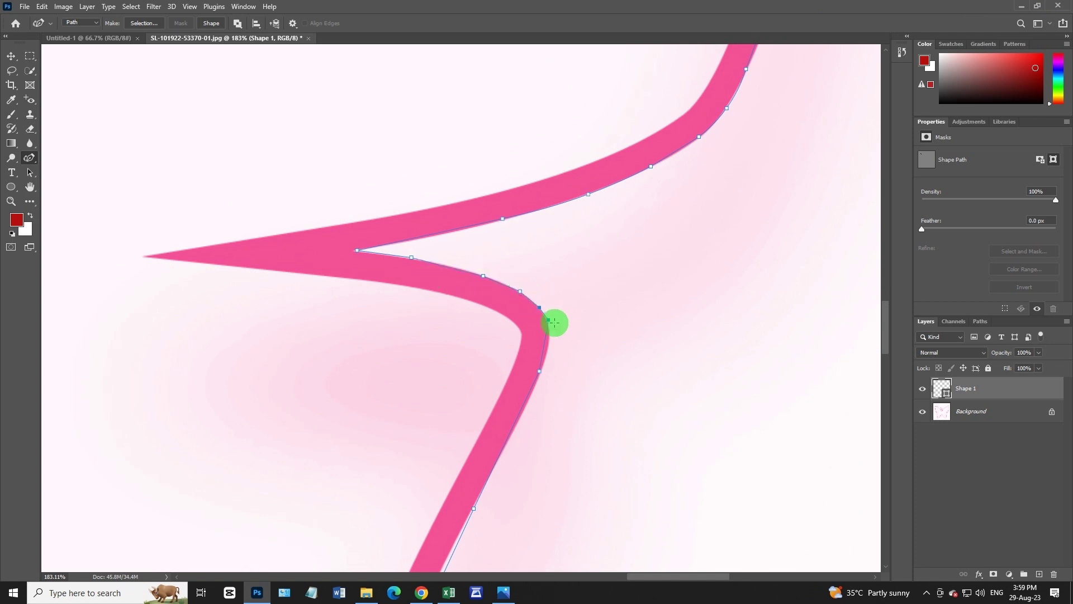
pyautogui.click(546, 355)
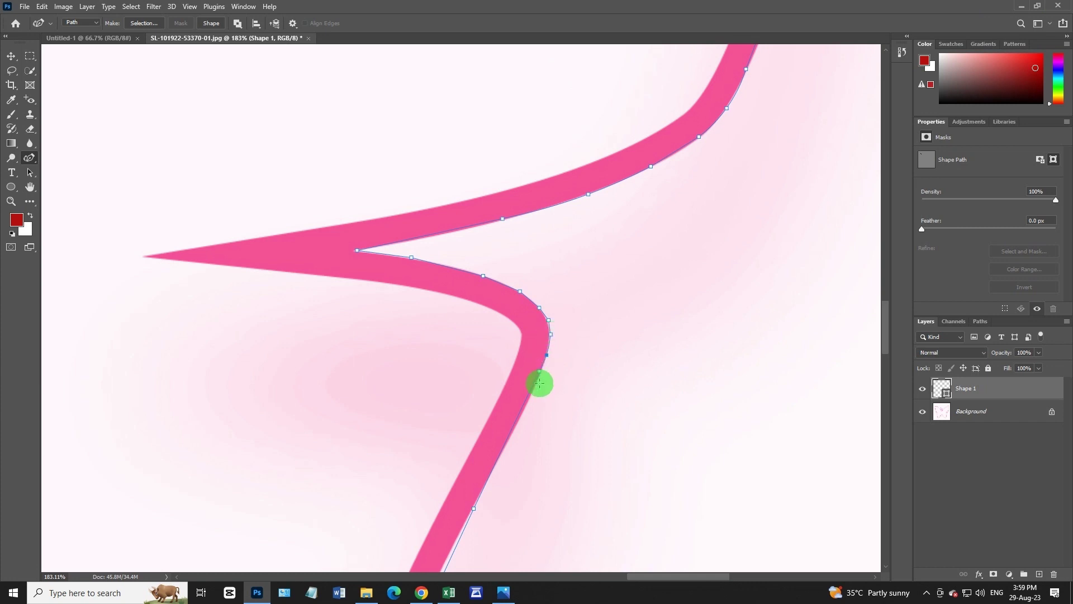
pyautogui.scroll(-5, 520, 438)
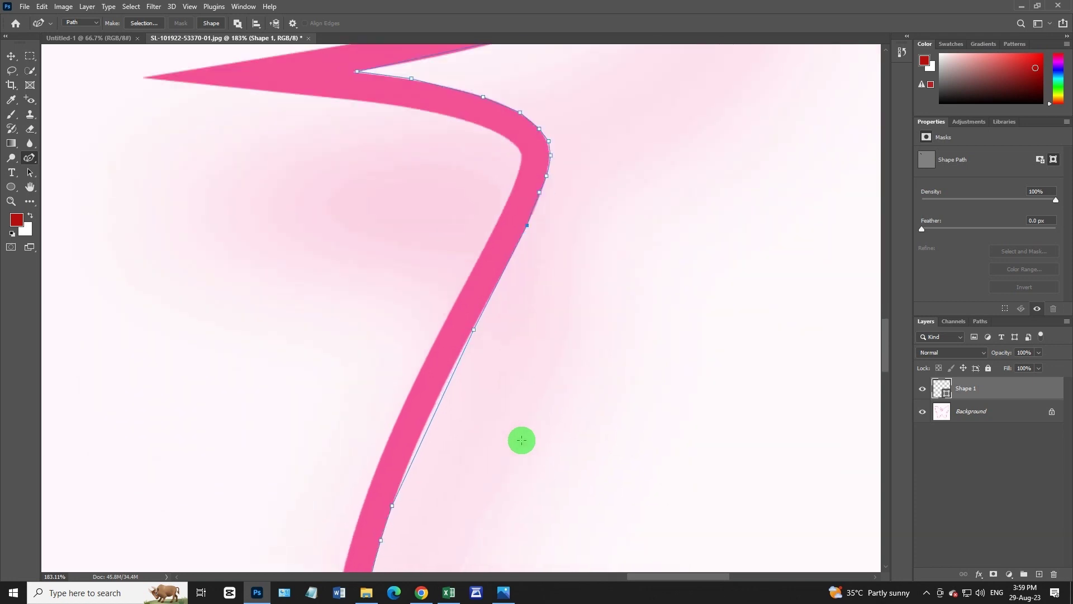
pyautogui.scroll(-4, 520, 439)
# Bend the last path segment to follow the stroke's curve.
pyautogui.moveTo(542, 224); pyautogui.dragTo(540, 225)
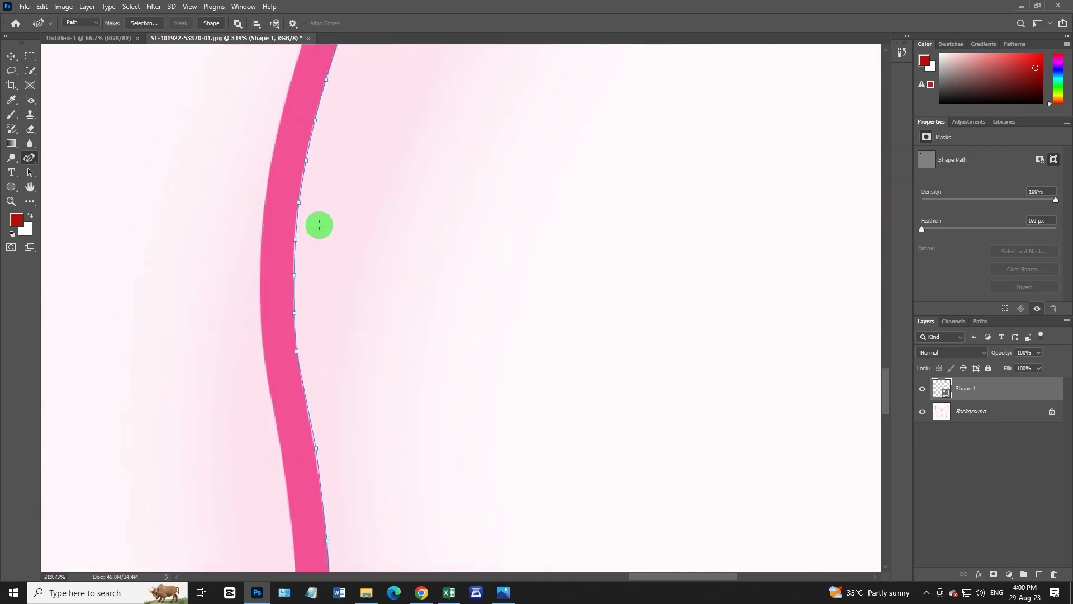
pyautogui.scroll(-2, 324, 231)
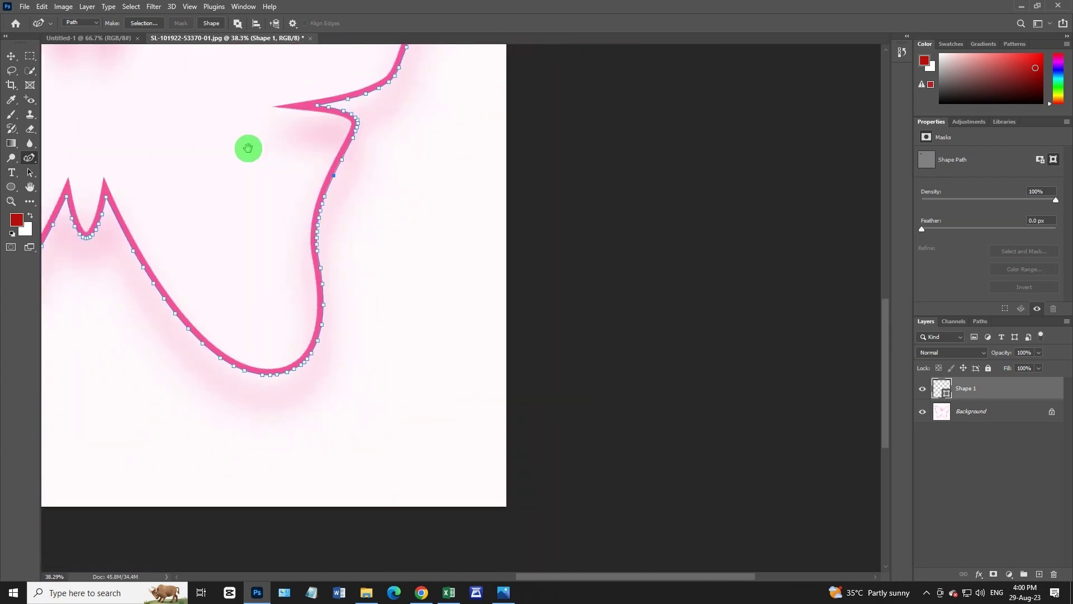
pyautogui.moveTo(249, 149); pyautogui.dragTo(512, 336)
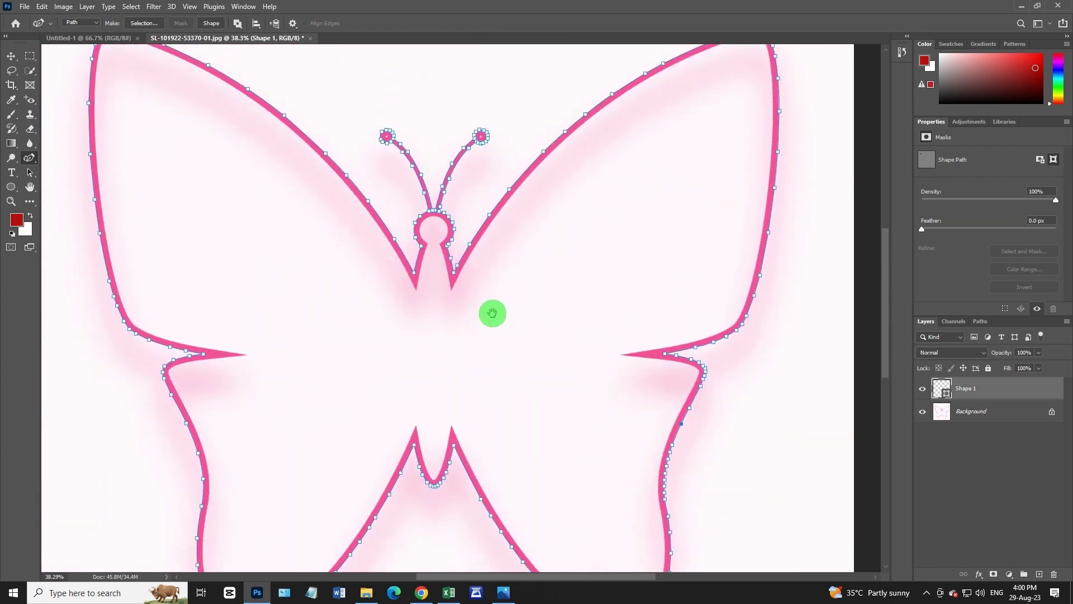
# View the whole butterfly and convert the closed path into a selection.
pyautogui.scroll(-5, 495, 310)
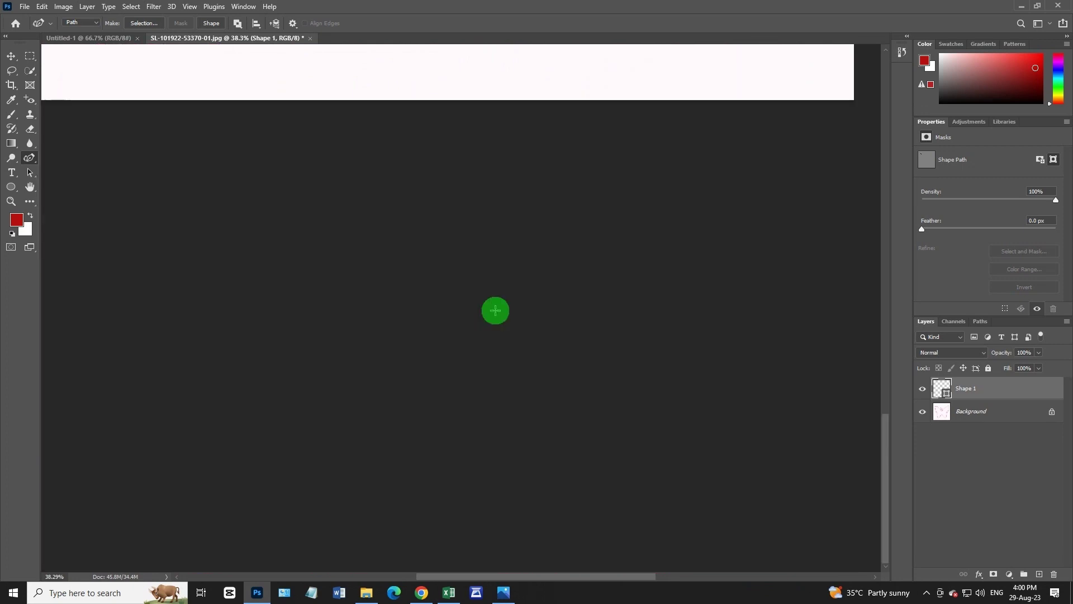
pyautogui.scroll(3, 495, 310)
pyautogui.scroll(3, 495, 311)
pyautogui.scroll(-2, 495, 311)
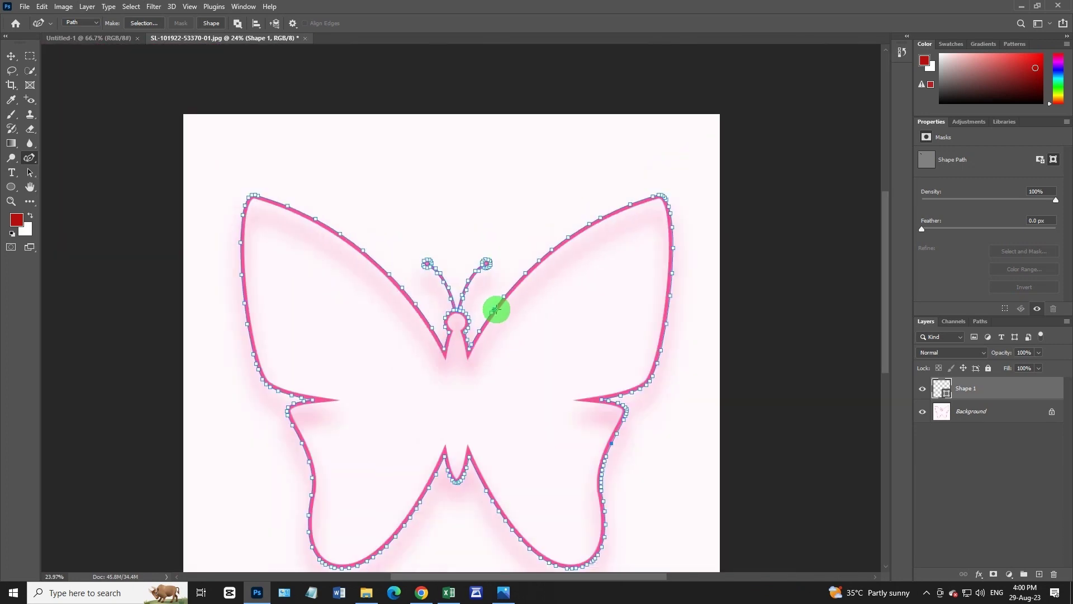
pyautogui.moveTo(521, 350); pyautogui.dragTo(519, 244)
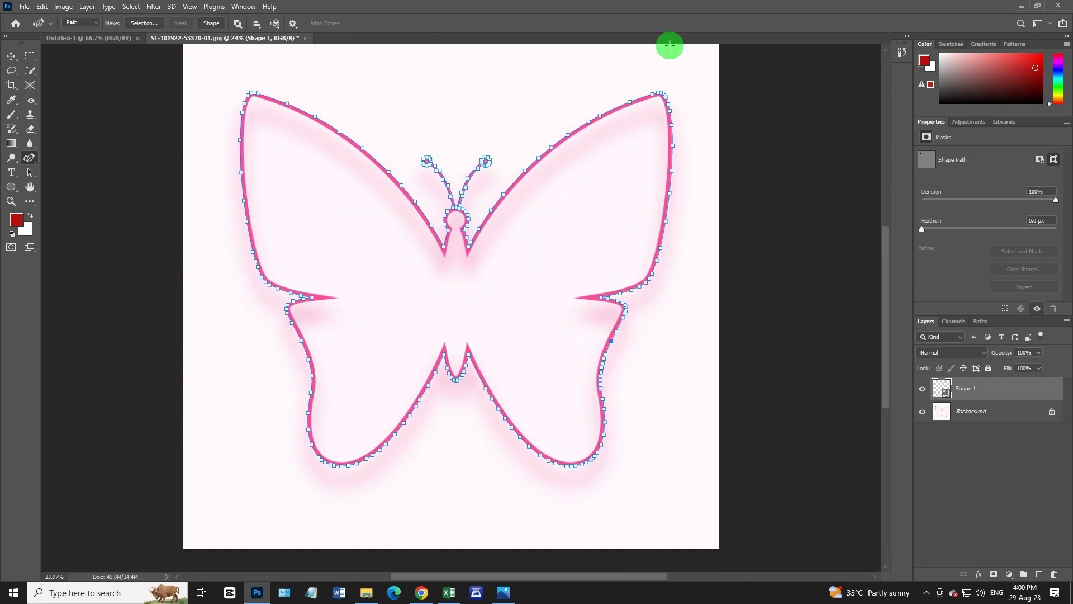
pyautogui.click(148, 24)
pyautogui.click(591, 158)
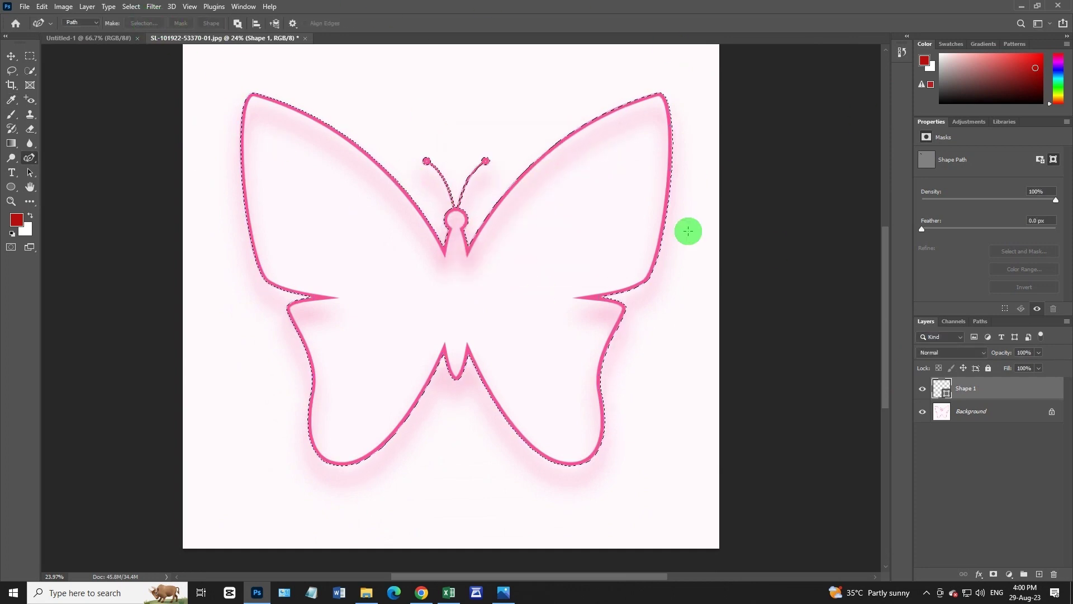
# Set the foreground colour to black and drag the butterfly selection down and aside with the Move tool.
pyautogui.click(941, 102)
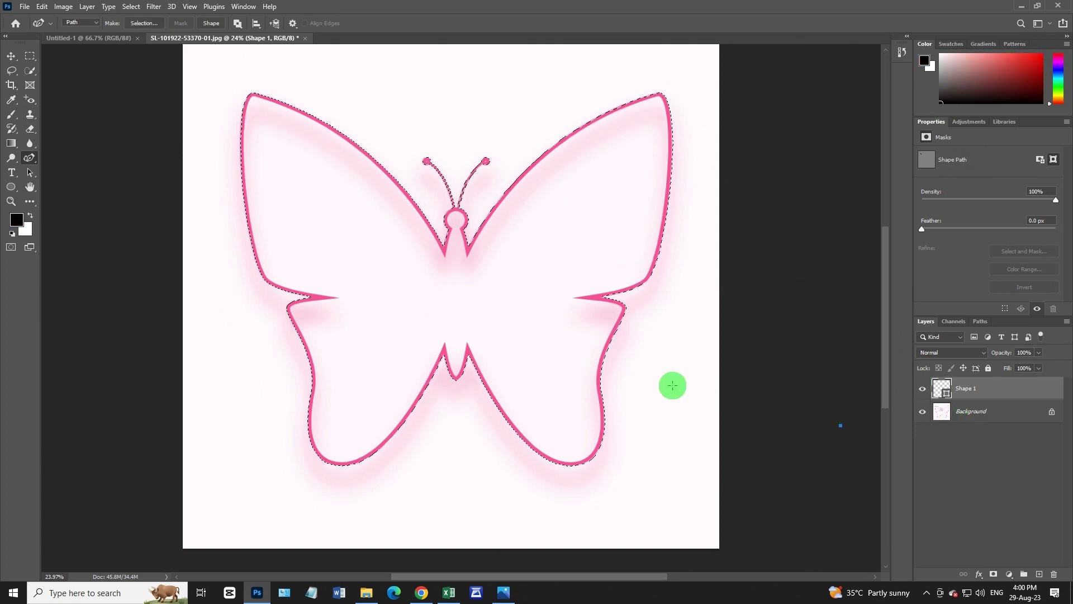
pyautogui.click(11, 56)
pyautogui.moveTo(323, 245); pyautogui.dragTo(315, 280)
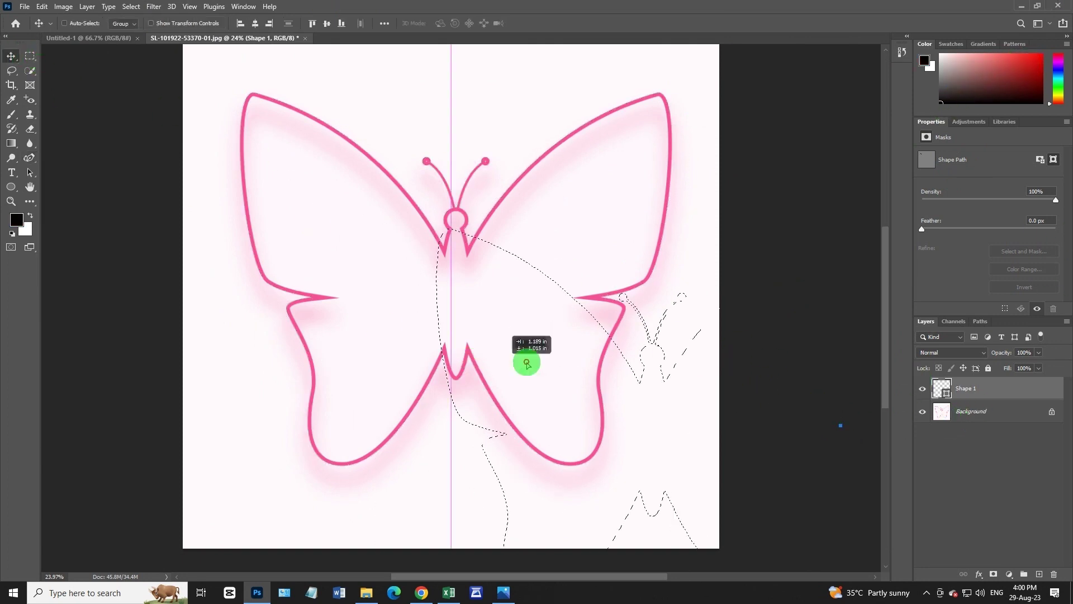